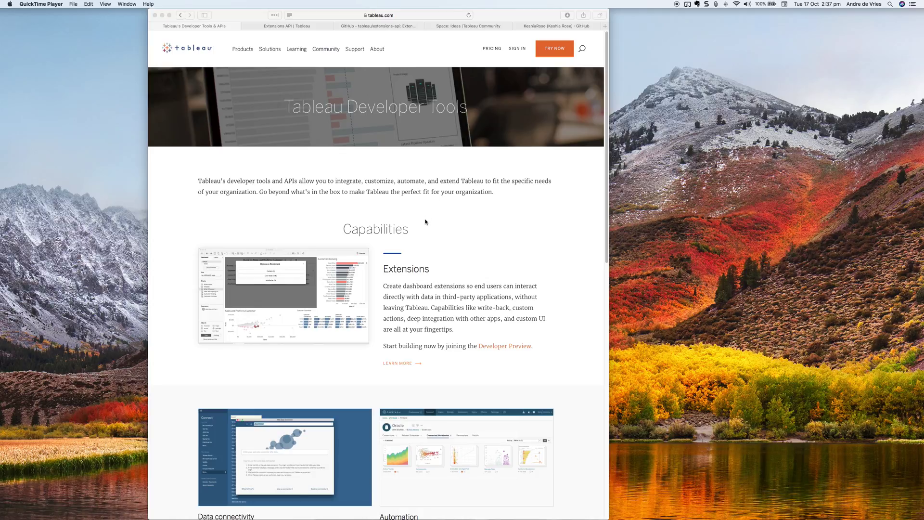
Bring Safari forward and read the Extensions section of the Developer Tools page
{"action": "left_click", "coordinate": [393, 298]}
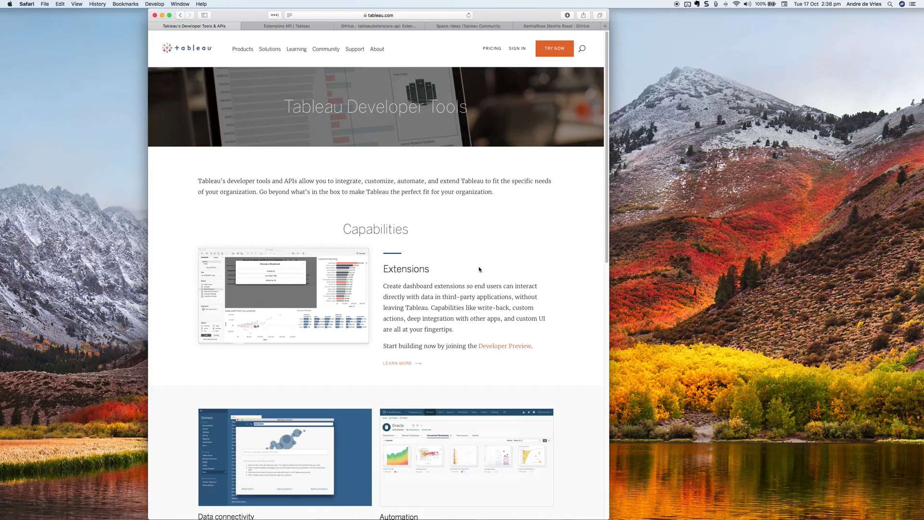
{"action": "left_click_drag", "start_coordinate": [442, 321], "coordinate": [521, 326]}
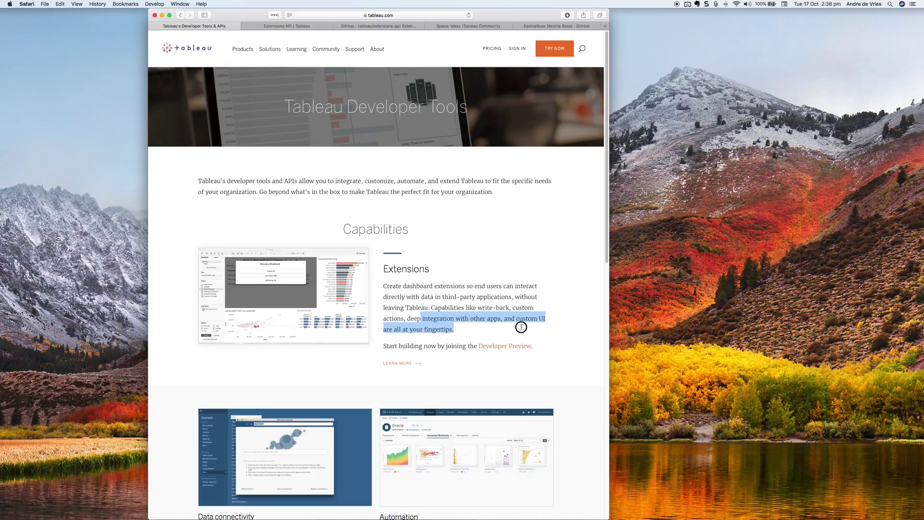
{"action": "left_click", "coordinate": [430, 264]}
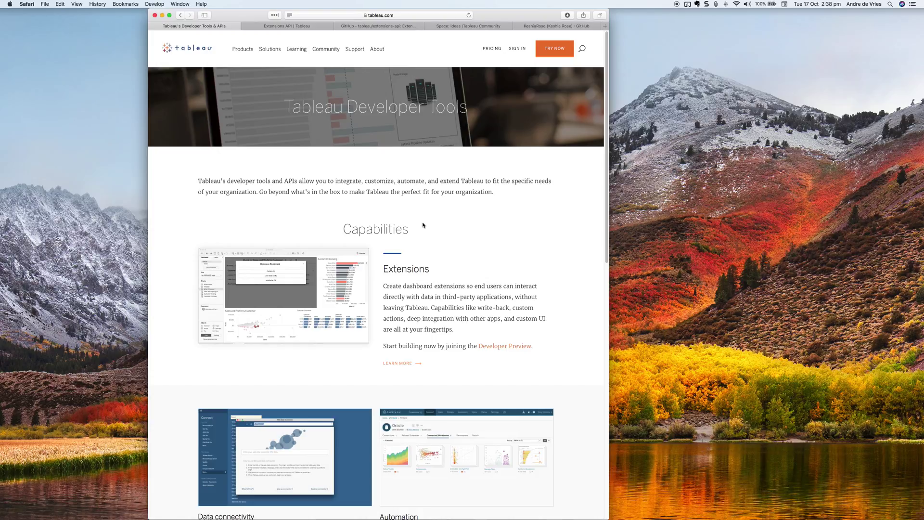
{"action": "scroll", "coordinate": [422, 225], "scroll_direction": "down", "scroll_amount": 4}
{"action": "scroll", "coordinate": [422, 224], "scroll_direction": "up", "scroll_amount": 4}
{"action": "scroll", "coordinate": [429, 223], "scroll_direction": "down", "scroll_amount": 5}
{"action": "scroll", "coordinate": [375, 144], "scroll_direction": "up", "scroll_amount": 5}
{"action": "left_click", "coordinate": [300, 27]}
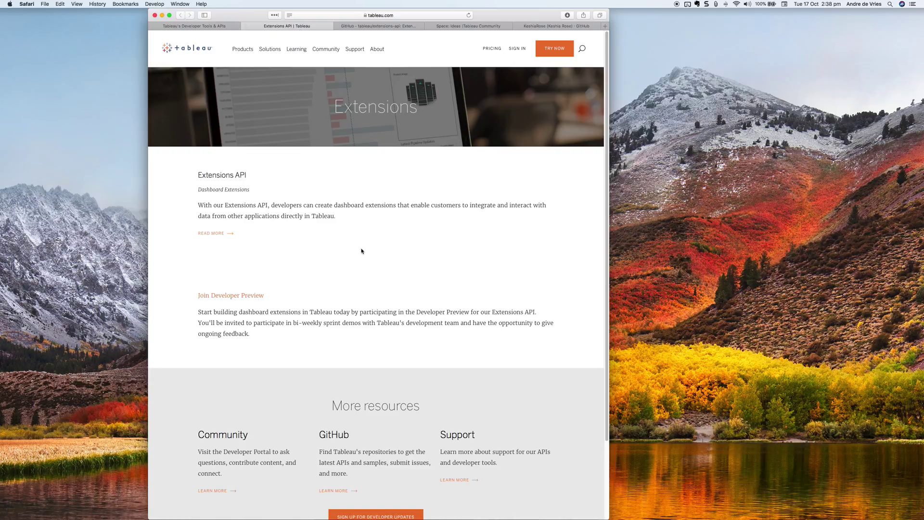
{"action": "left_click_drag", "start_coordinate": [281, 295], "coordinate": [192, 295]}
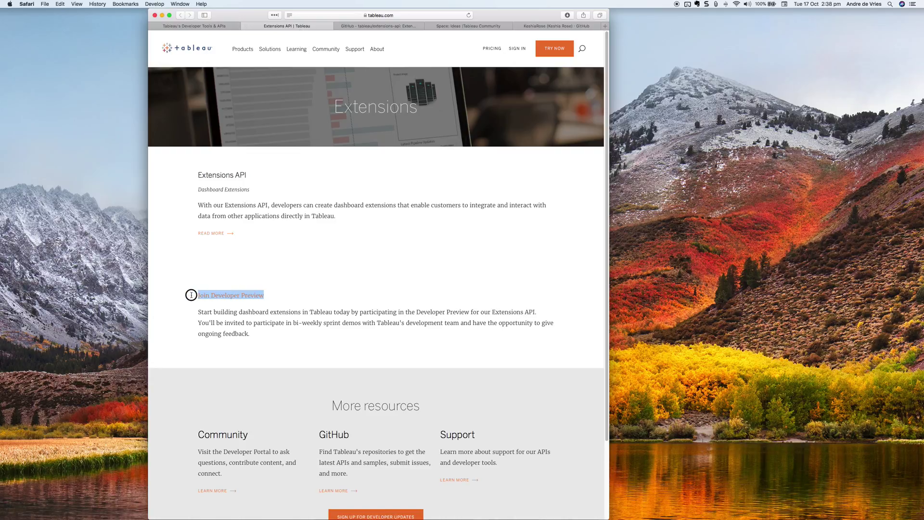
{"action": "left_click", "coordinate": [299, 15]}
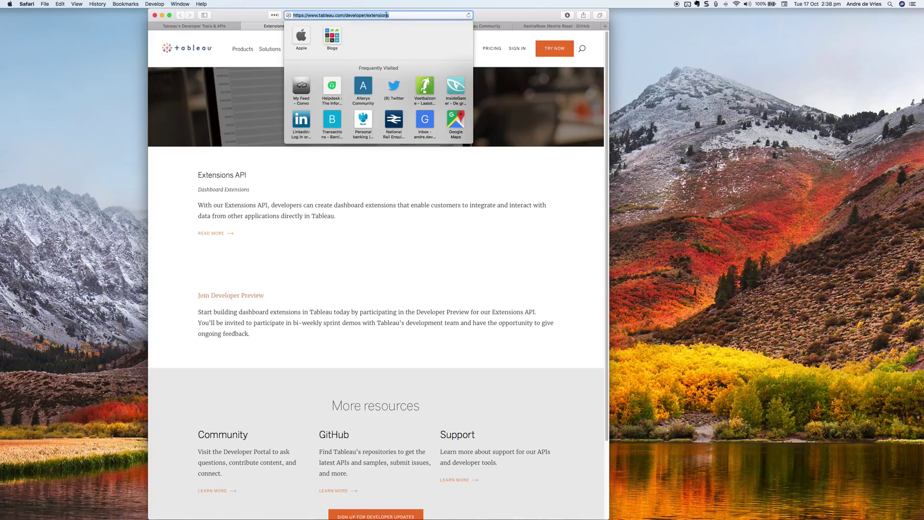
{"action": "left_click", "coordinate": [362, 272]}
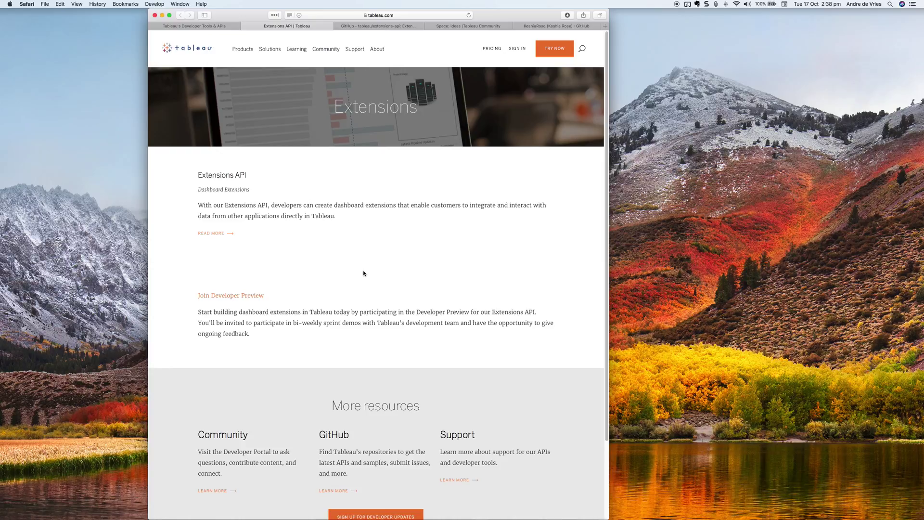
Open the tableau/extensions-api repository and read through its README prerequisites and setup steps
{"action": "left_click", "coordinate": [372, 27]}
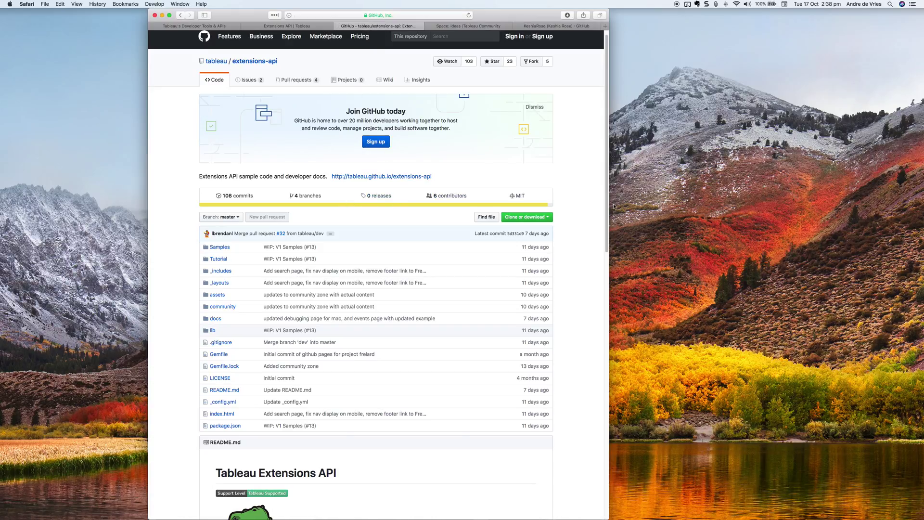
{"action": "scroll", "coordinate": [577, 214], "scroll_direction": "down", "scroll_amount": 10}
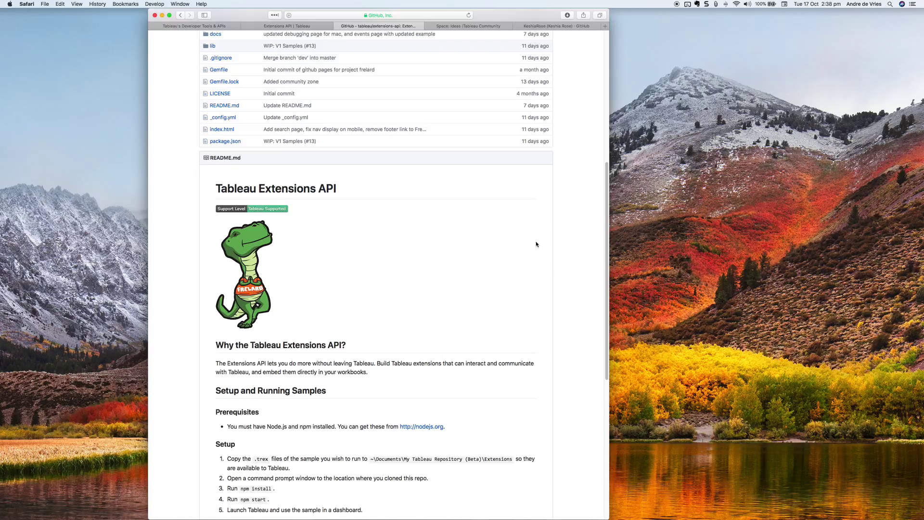
{"action": "scroll", "coordinate": [536, 244], "scroll_direction": "down", "scroll_amount": 3}
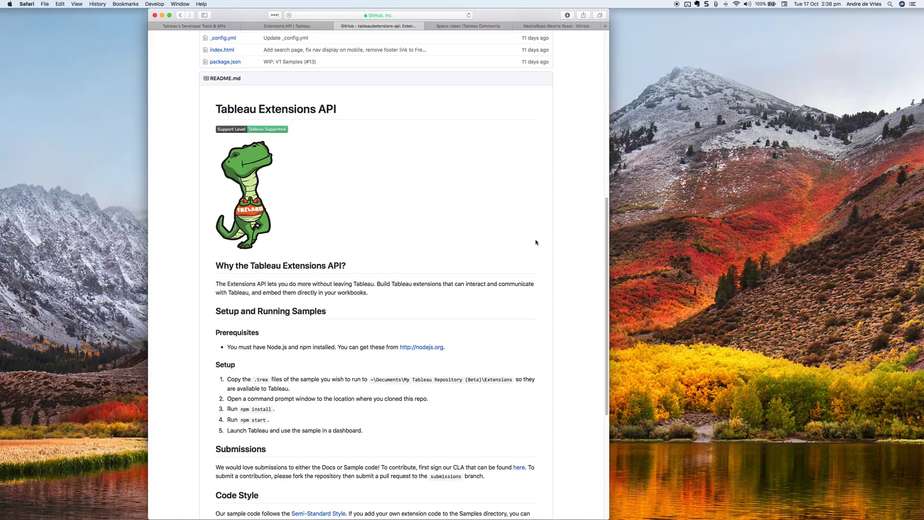
{"action": "scroll", "coordinate": [536, 242], "scroll_direction": "down", "scroll_amount": 4}
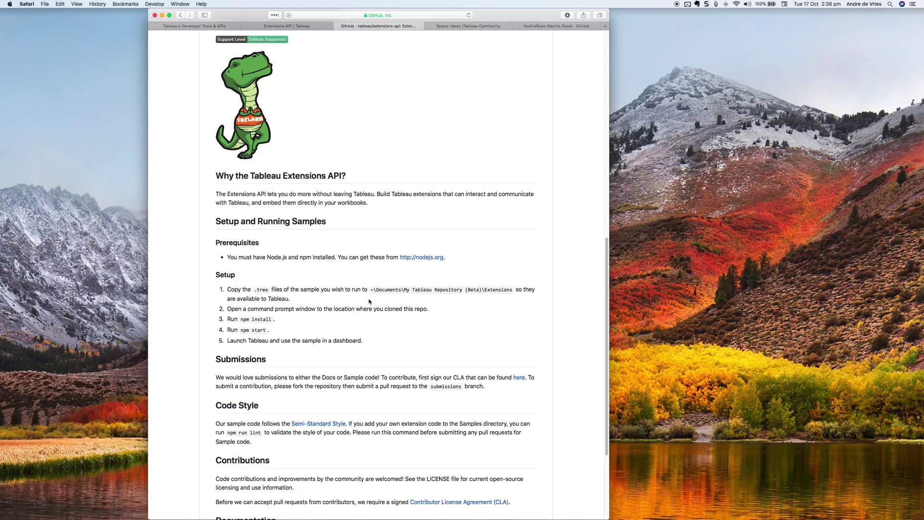
{"action": "scroll", "coordinate": [369, 301], "scroll_direction": "down", "scroll_amount": 3}
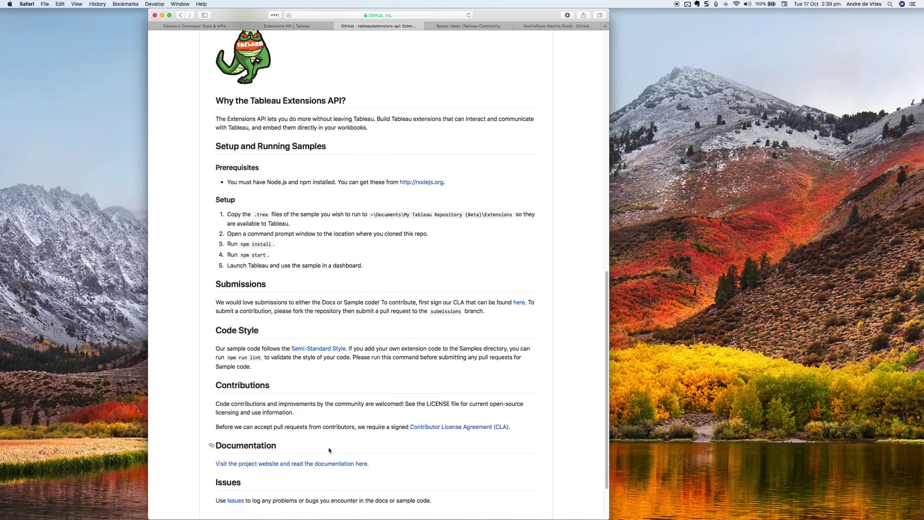
{"action": "scroll", "coordinate": [392, 377], "scroll_direction": "up", "scroll_amount": 3}
{"action": "scroll", "coordinate": [391, 377], "scroll_direction": "up", "scroll_amount": 10}
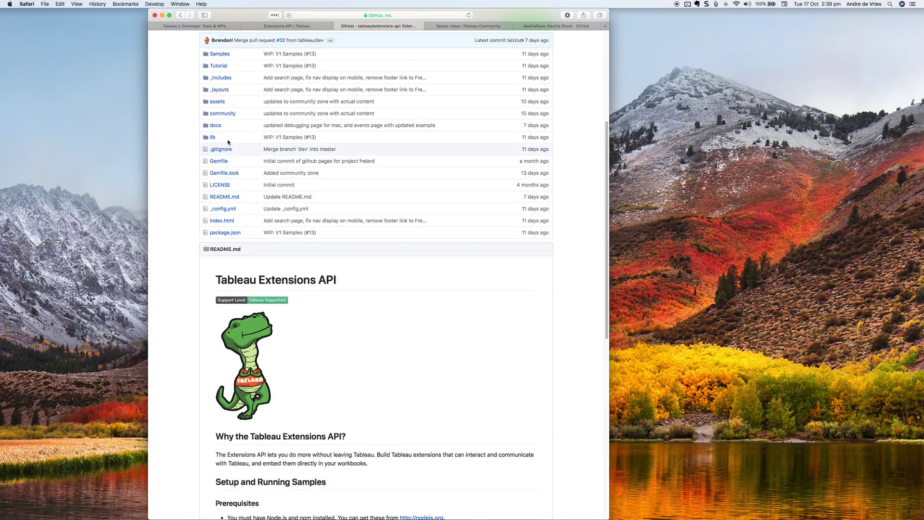
{"action": "scroll", "coordinate": [394, 357], "scroll_direction": "down", "scroll_amount": 10}
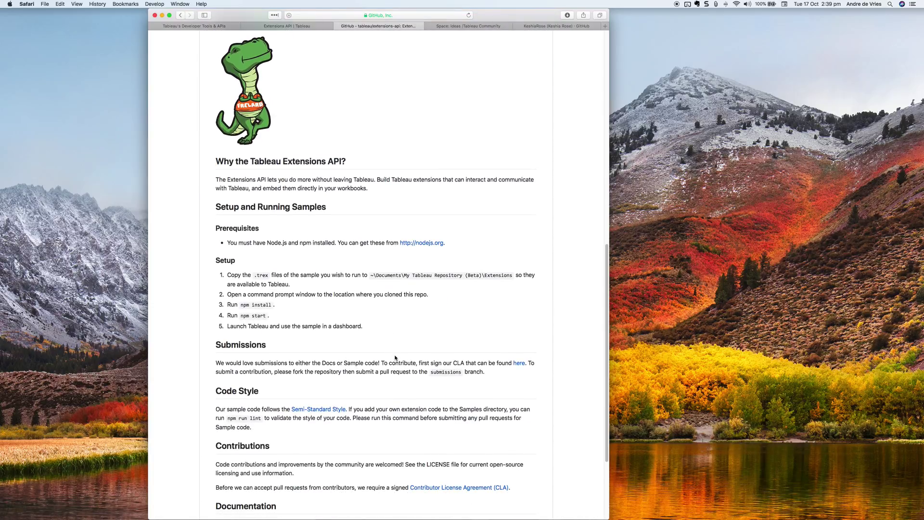
{"action": "scroll", "coordinate": [395, 357], "scroll_direction": "up", "scroll_amount": 18}
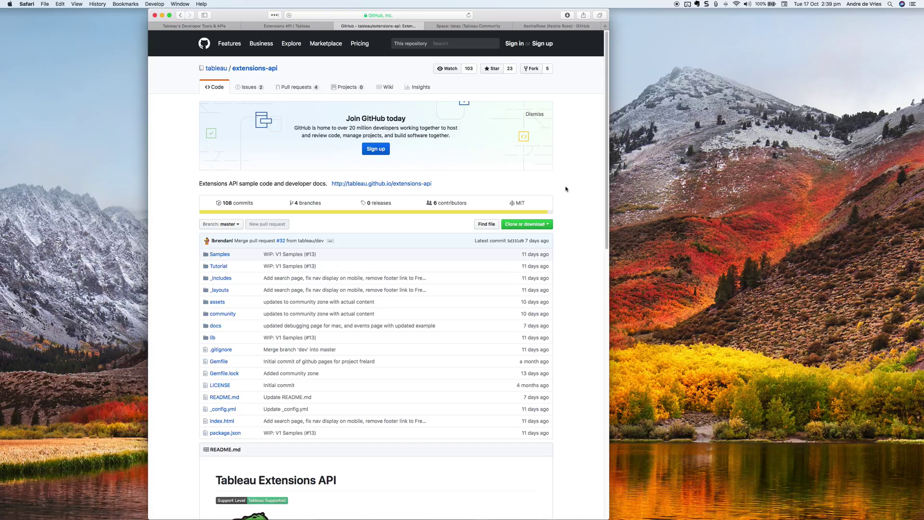
Open the extension author's GitHub profile and check the owner's name and profile URL
{"action": "left_click", "coordinate": [546, 27]}
{"action": "left_click_drag", "start_coordinate": [263, 169], "coordinate": [199, 160]}
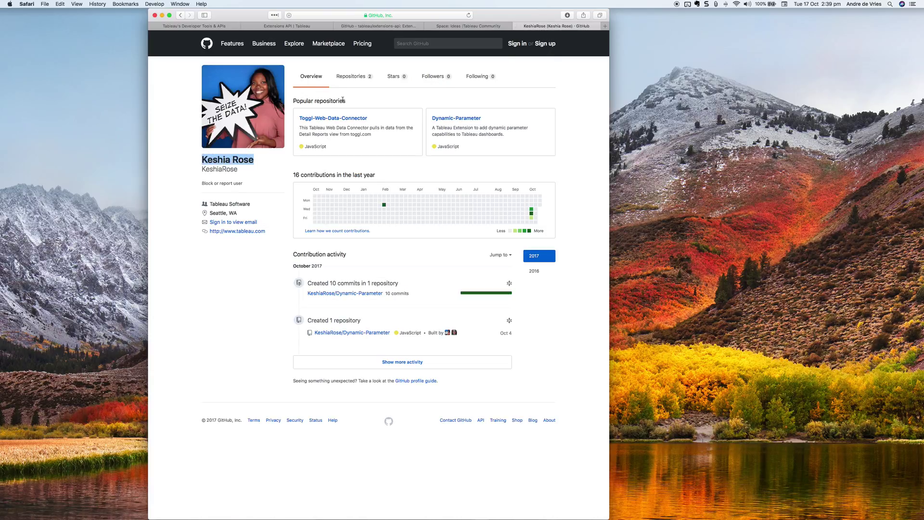
{"action": "left_click", "coordinate": [327, 15]}
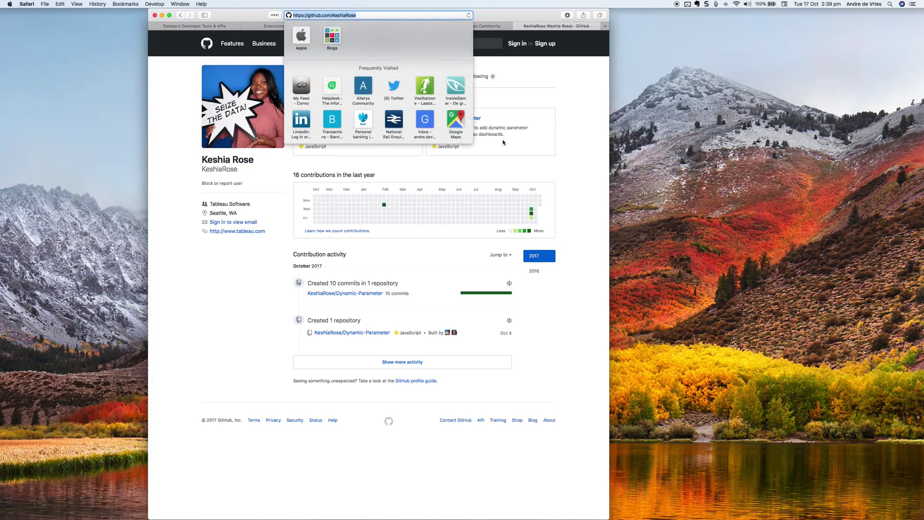
{"action": "left_click", "coordinate": [562, 186]}
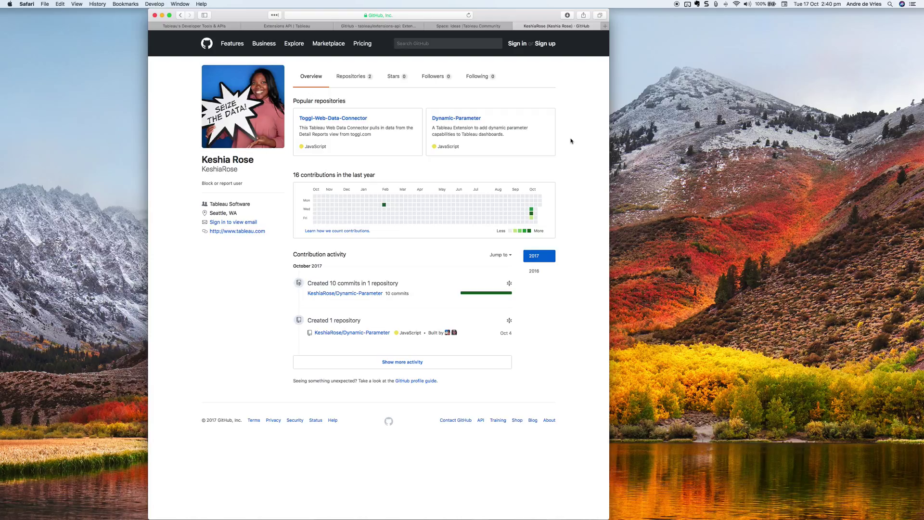
Switch to the Tableau Community Ideas page and scroll through the Top Ideas list
{"action": "left_click", "coordinate": [490, 26]}
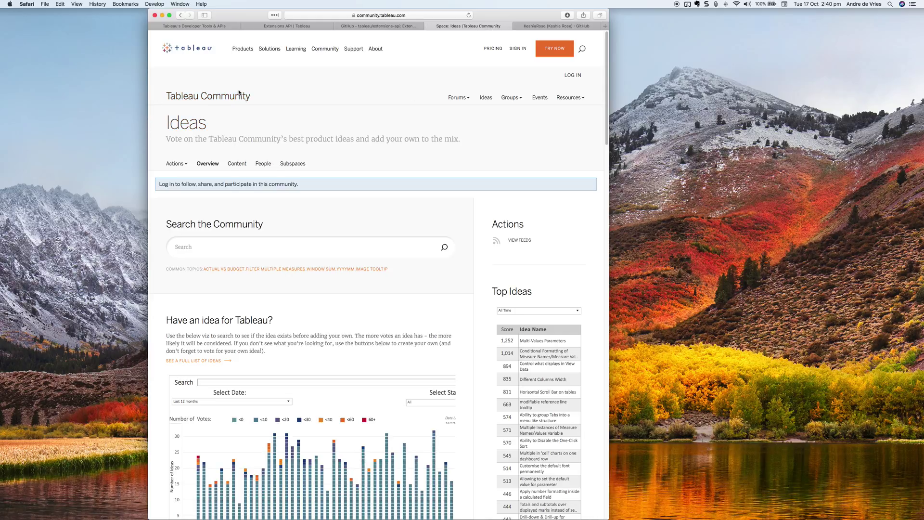
{"action": "scroll", "coordinate": [326, 187], "scroll_direction": "down", "scroll_amount": 5}
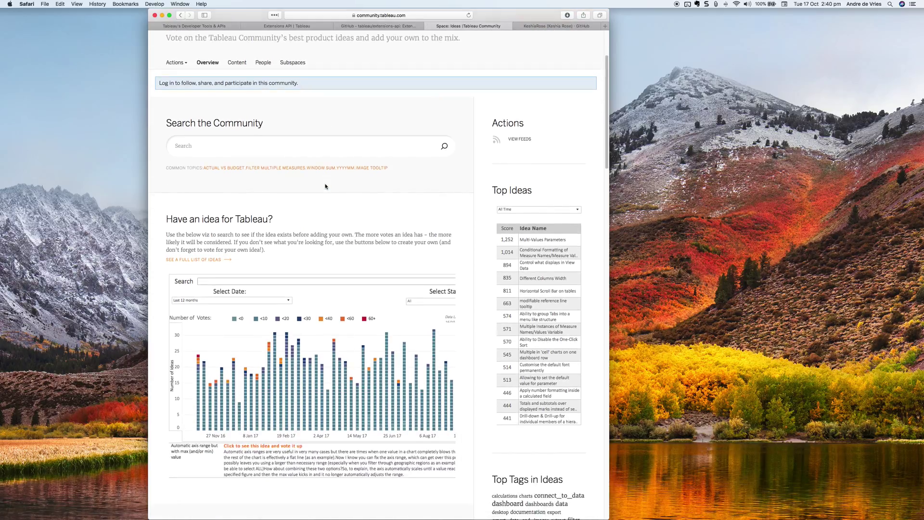
{"action": "scroll", "coordinate": [325, 187], "scroll_direction": "down", "scroll_amount": 7}
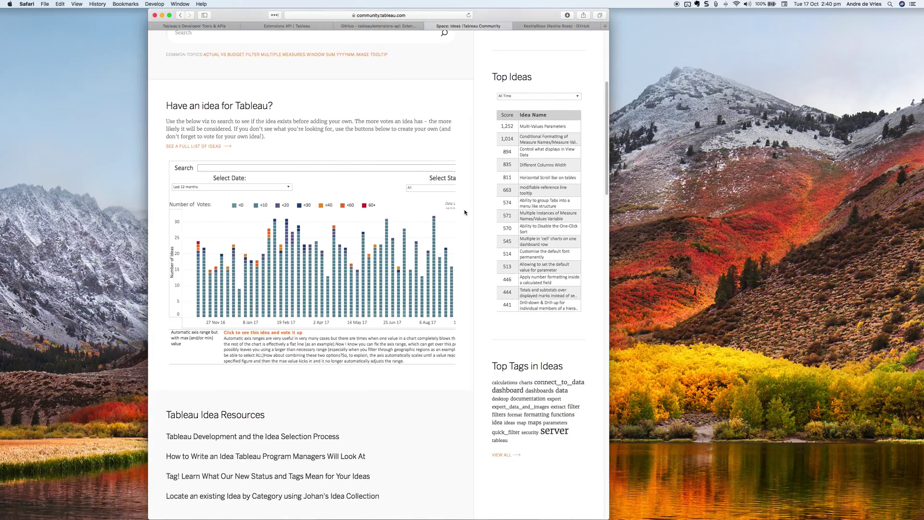
{"action": "scroll", "coordinate": [472, 204], "scroll_direction": "up", "scroll_amount": 7}
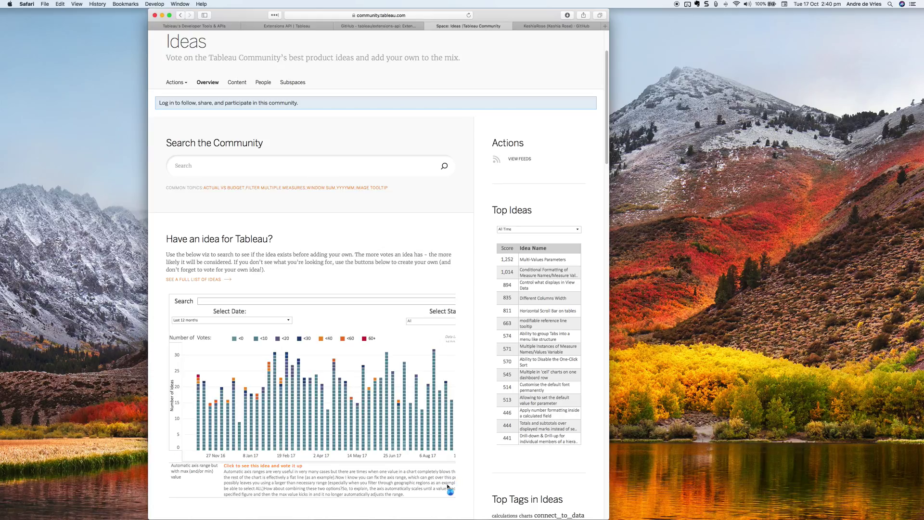
{"action": "mouse_move", "coordinate": [474, 510]}
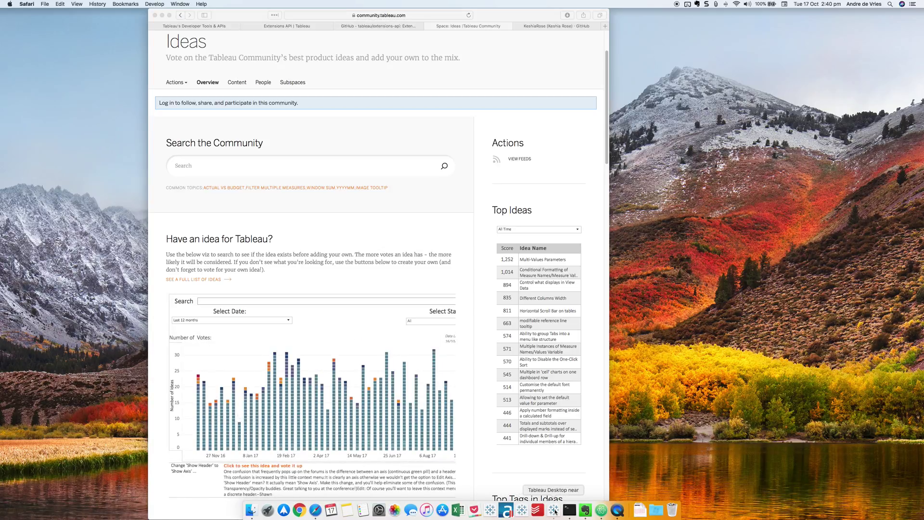
Connect Tableau Desktop to the Sample Sales Data.xlsx Excel workbook
{"action": "left_click", "coordinate": [554, 511]}
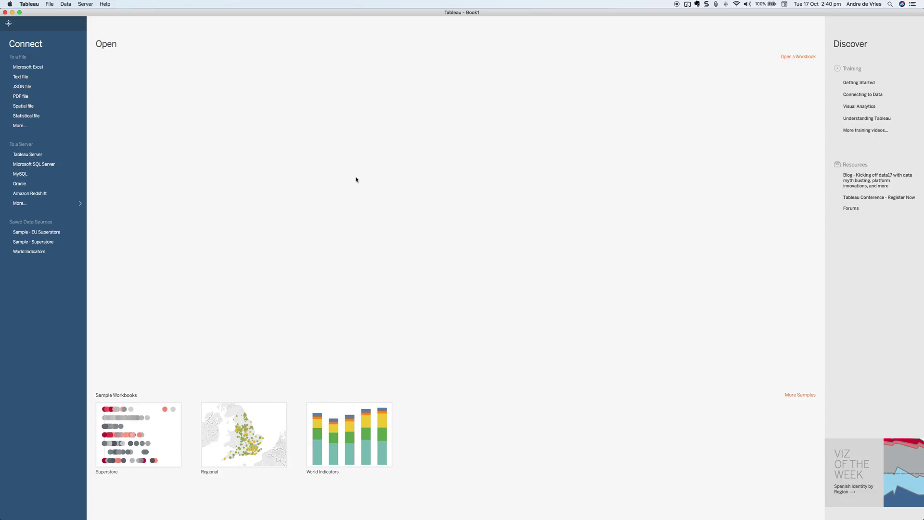
{"action": "left_click", "coordinate": [42, 68]}
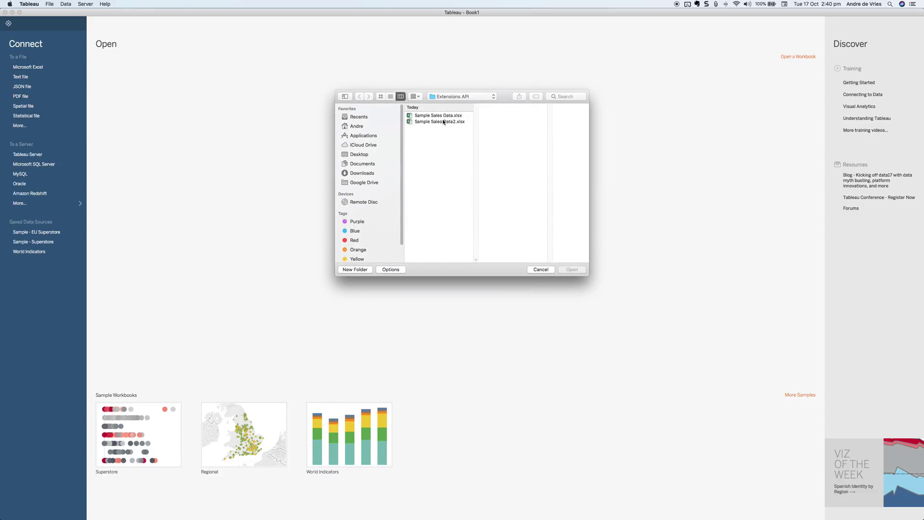
{"action": "left_click", "coordinate": [440, 115]}
{"action": "left_click", "coordinate": [570, 270]}
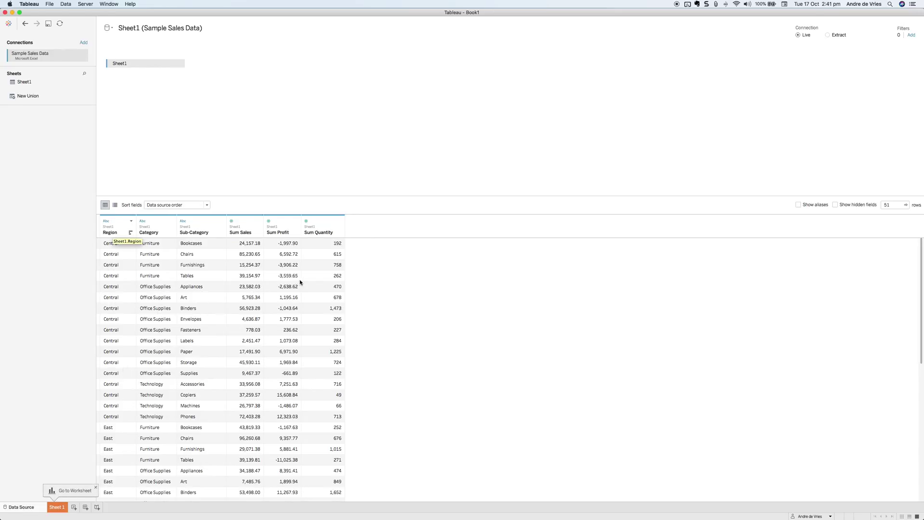
Plot Sum Profit against Sum Sales as filled circles, with Region on Detail
{"action": "left_click", "coordinate": [57, 507]}
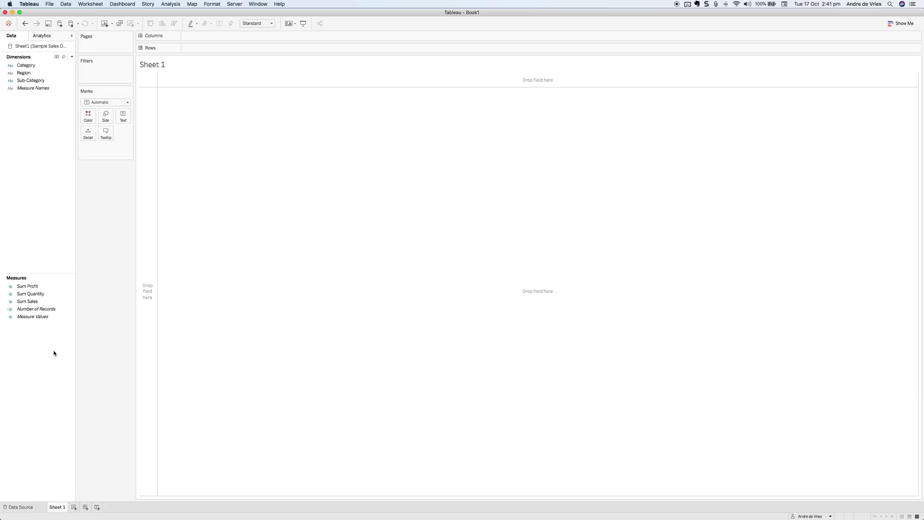
{"action": "double_click", "coordinate": [48, 288]}
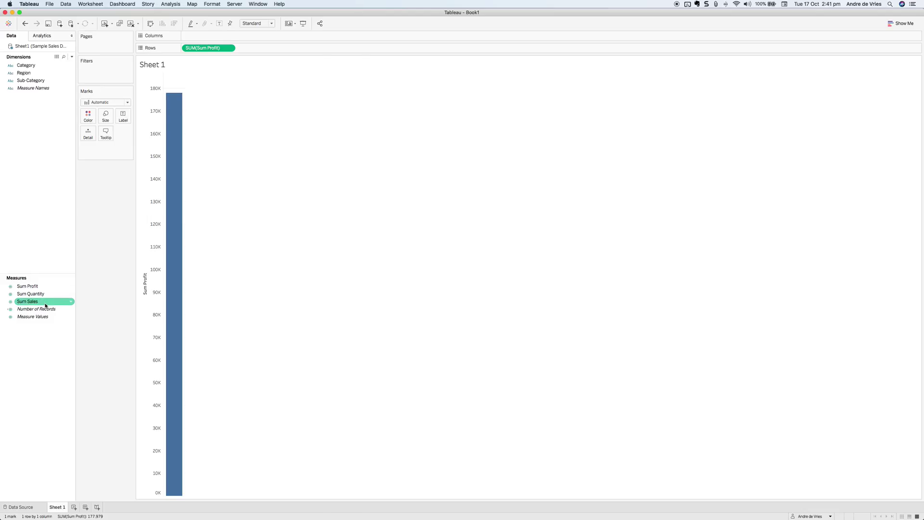
{"action": "left_click", "coordinate": [45, 303]}
{"action": "double_click", "coordinate": [46, 303]}
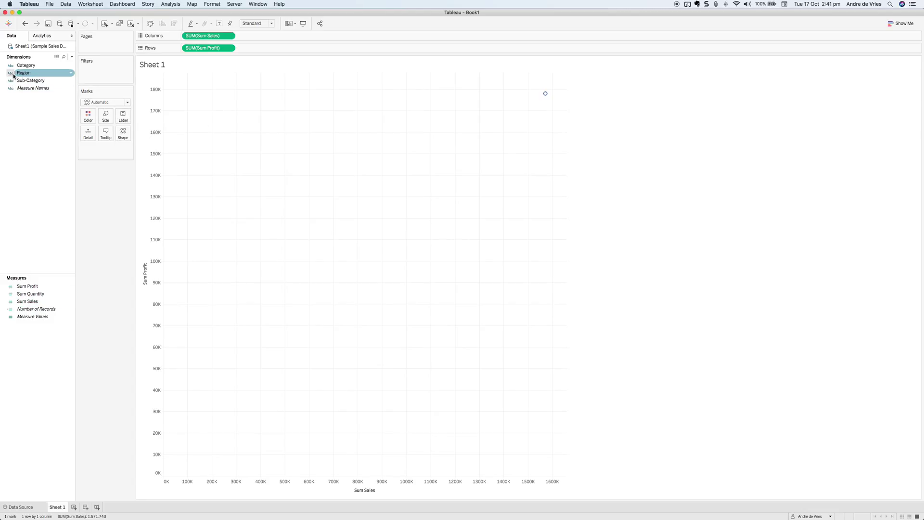
{"action": "left_click_drag", "start_coordinate": [24, 73], "coordinate": [91, 136]}
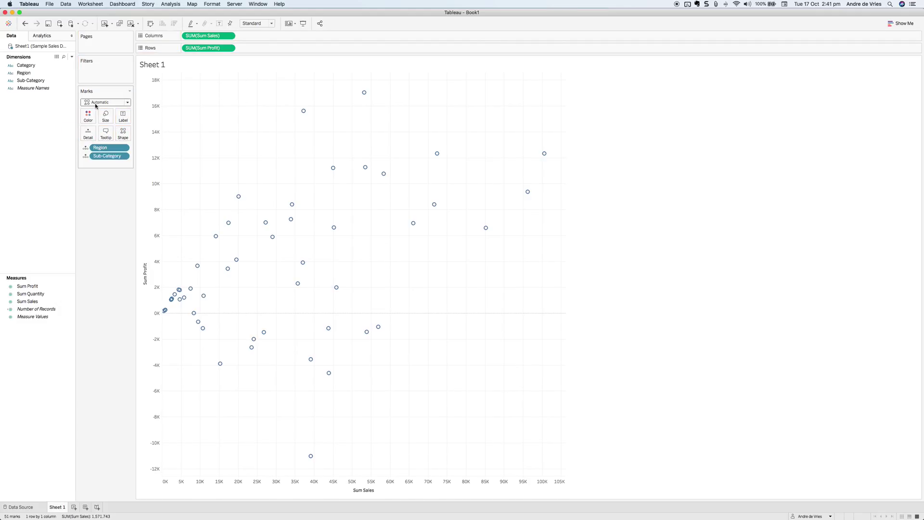
{"action": "left_click", "coordinate": [91, 102]}
{"action": "left_click", "coordinate": [95, 147]}
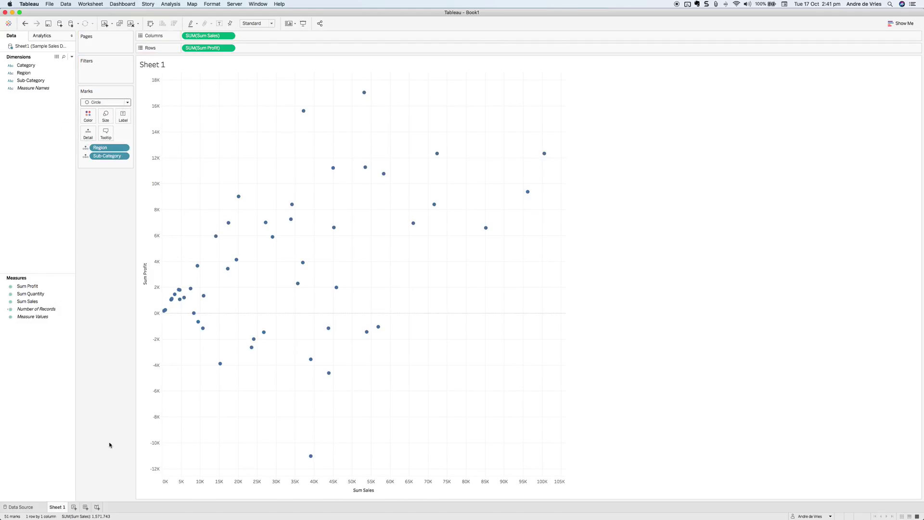
Rename the worksheet to 'Scatter plot'
{"action": "double_click", "coordinate": [64, 507]}
{"action": "type", "text": "SCAtter plot"}
{"action": "key", "text": "Return"}
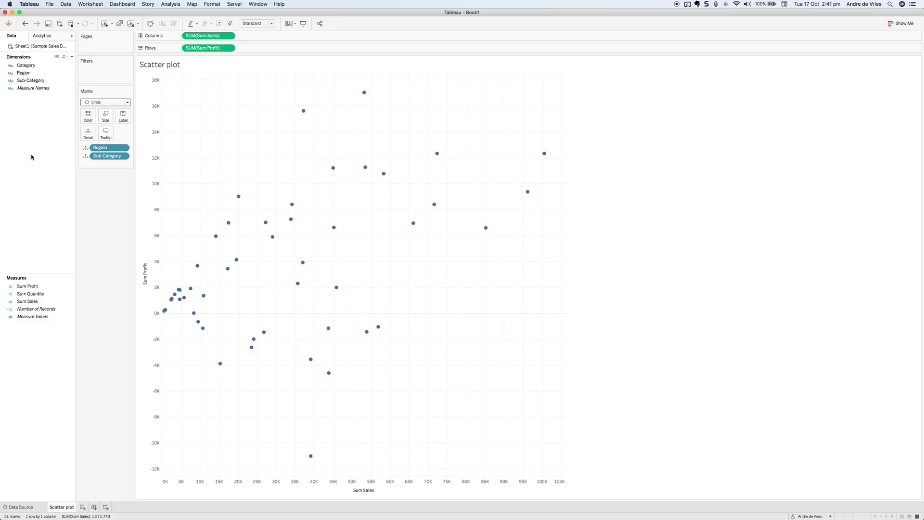
Create a string Region Parameter from Region, current value Central, allowing all values
{"action": "left_click", "coordinate": [23, 73]}
{"action": "right_click", "coordinate": [24, 74]}
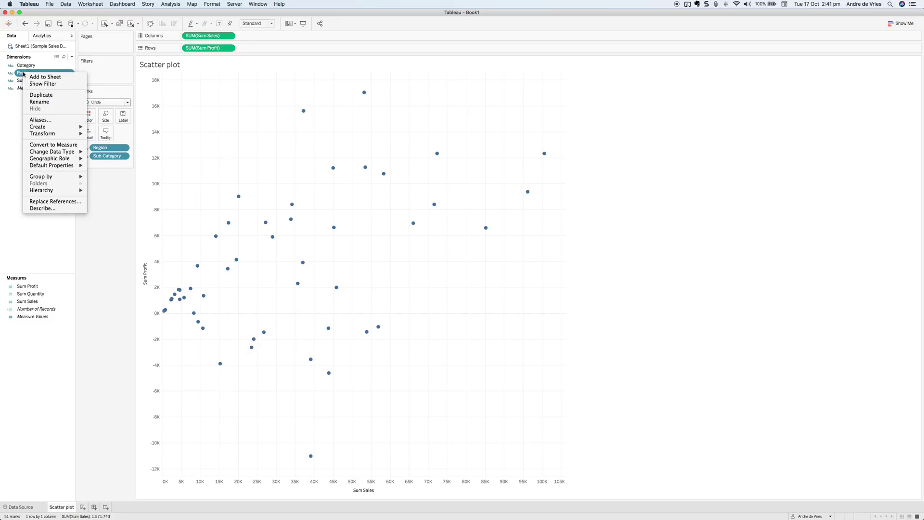
{"action": "mouse_move", "coordinate": [65, 127]}
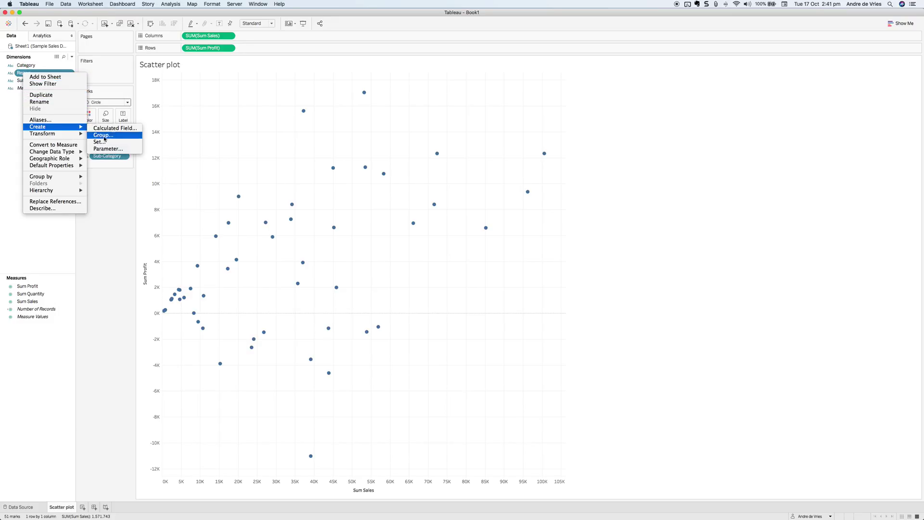
{"action": "left_click", "coordinate": [103, 148]}
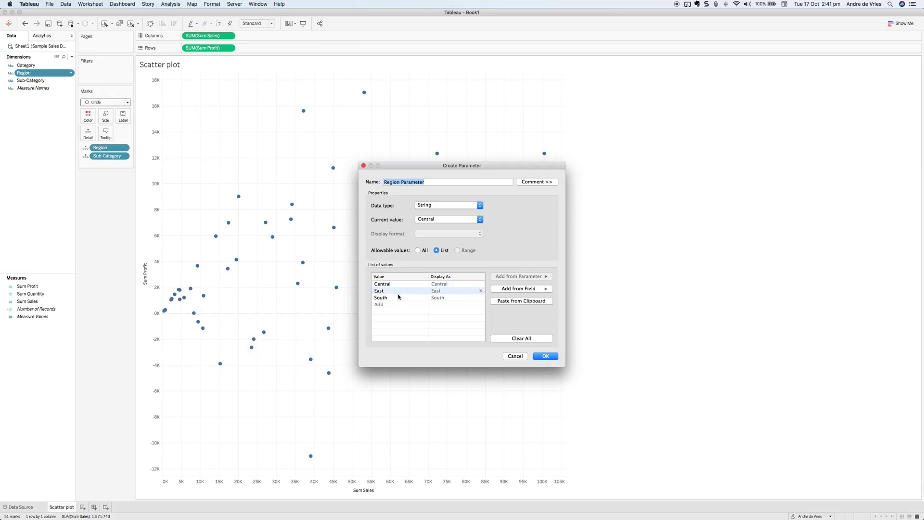
{"action": "left_click", "coordinate": [417, 251]}
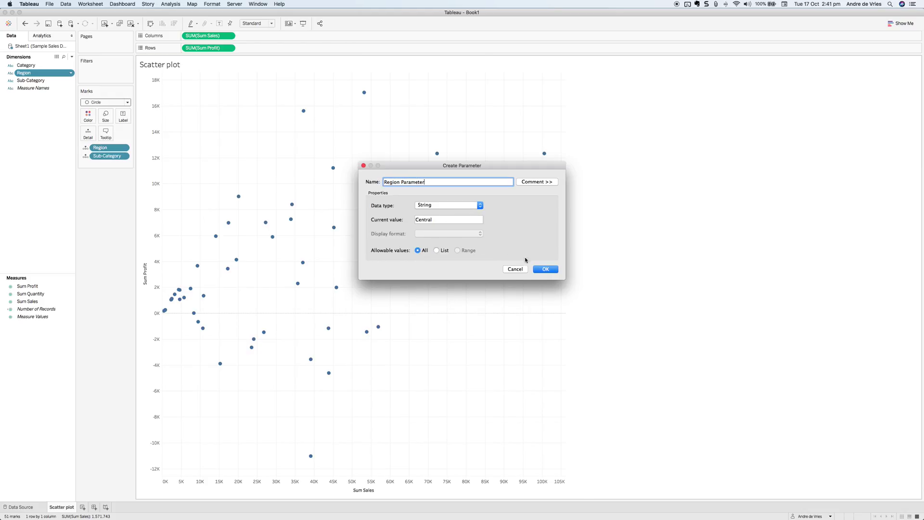
Save Region Parameter and show its control, set to Central, beside the scatter plot
{"action": "left_click", "coordinate": [544, 269]}
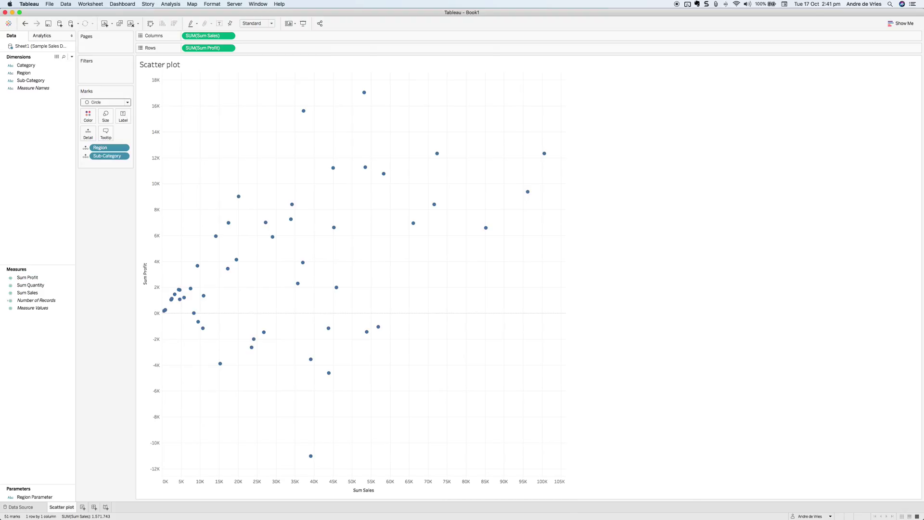
{"action": "right_click", "coordinate": [41, 496]}
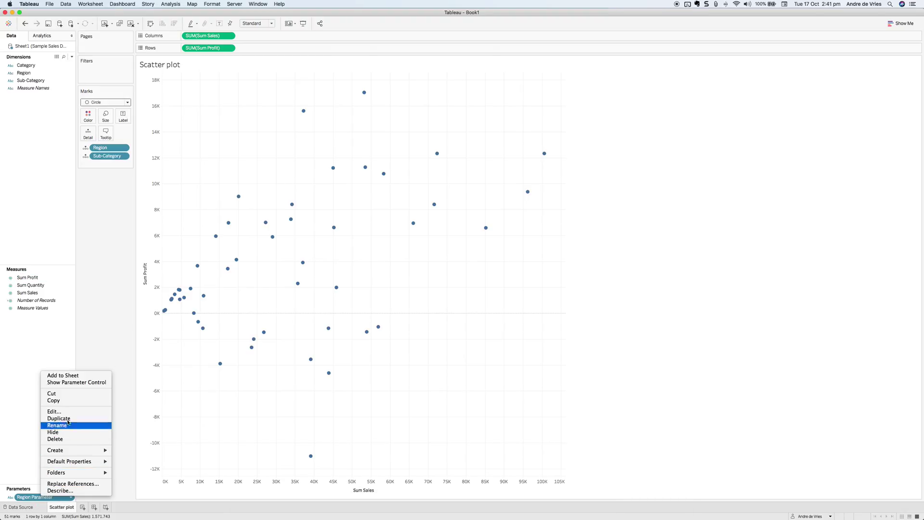
{"action": "left_click", "coordinate": [78, 385]}
{"action": "left_click", "coordinate": [887, 71]}
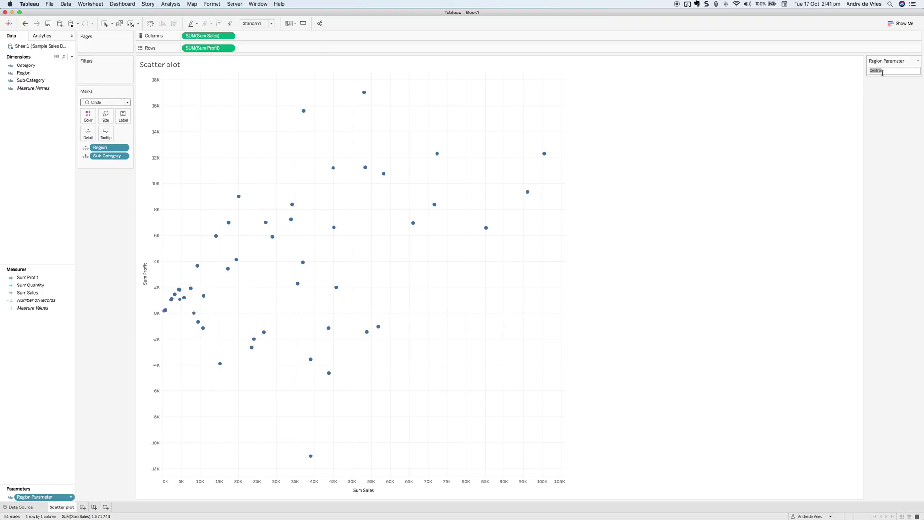
{"action": "left_click", "coordinate": [690, 166]}
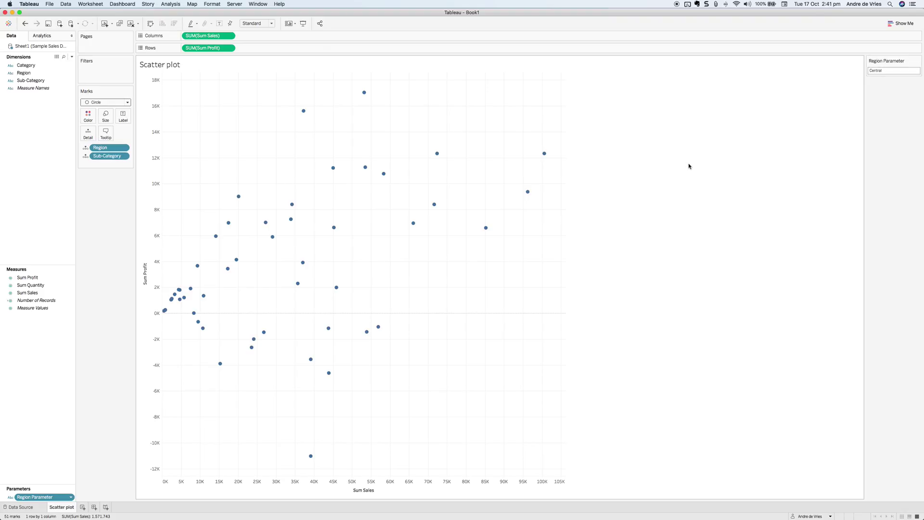
{"action": "left_click", "coordinate": [28, 127]}
{"action": "right_click", "coordinate": [27, 126]}
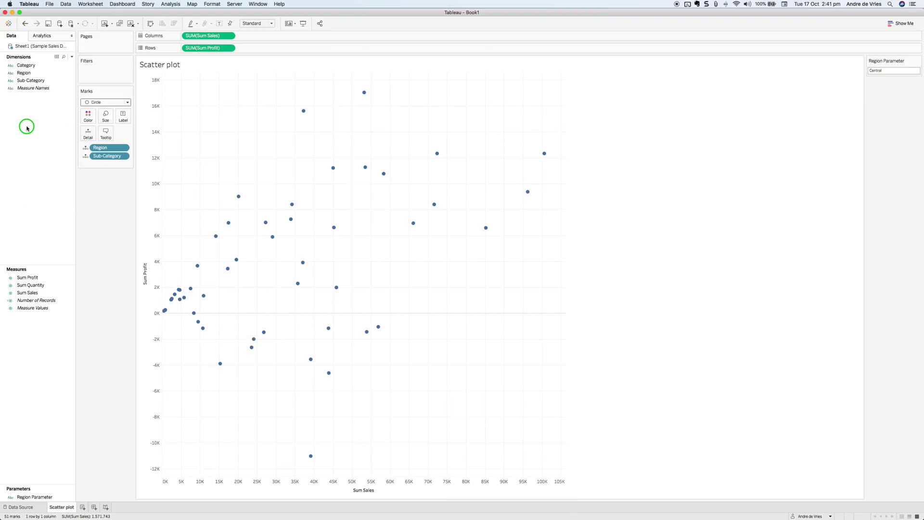
Create a calculated field named Highlight with the formula [Region Parameter]=[Region]
{"action": "left_click", "coordinate": [33, 131]}
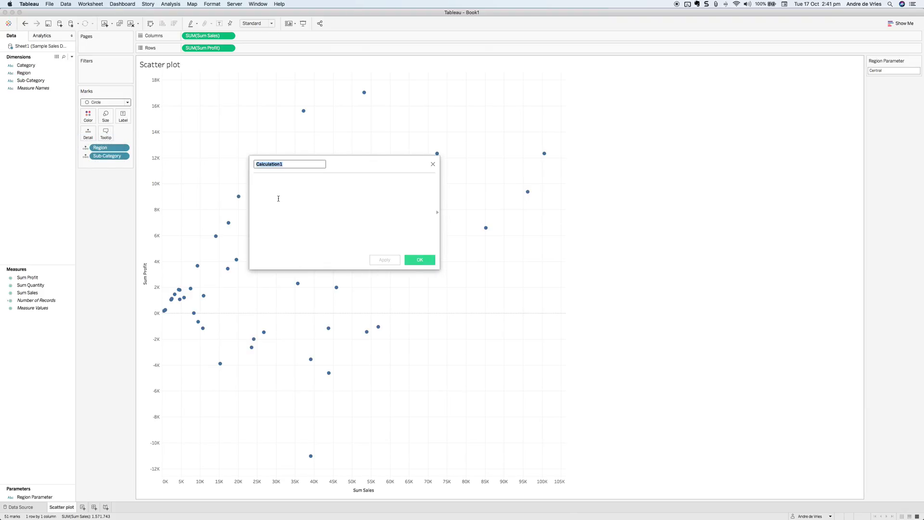
{"action": "type", "text": "Highlight"}
{"action": "left_click", "coordinate": [279, 199]}
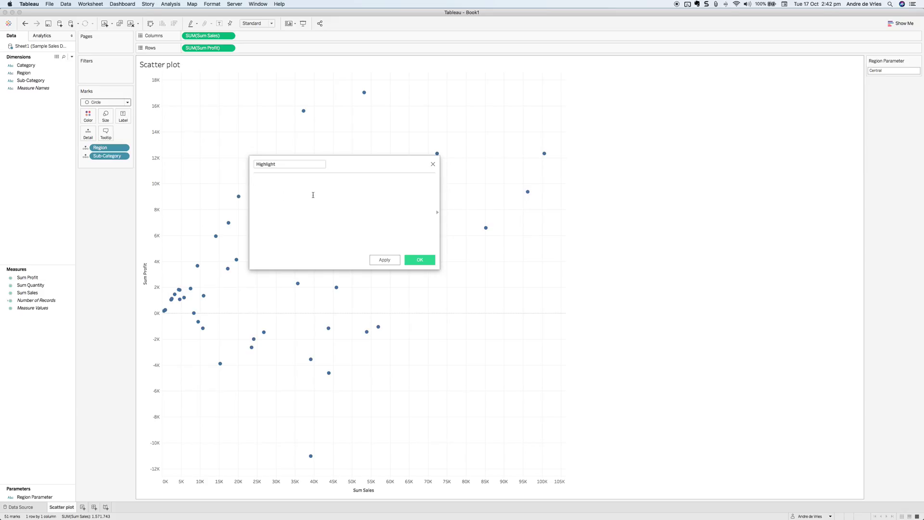
{"action": "type", "text": "reg"}
{"action": "key", "text": "Down"}
{"action": "key", "text": "Down"}
{"action": "key", "text": "Down"}
{"action": "key", "text": "Down"}
{"action": "key", "text": "Down"}
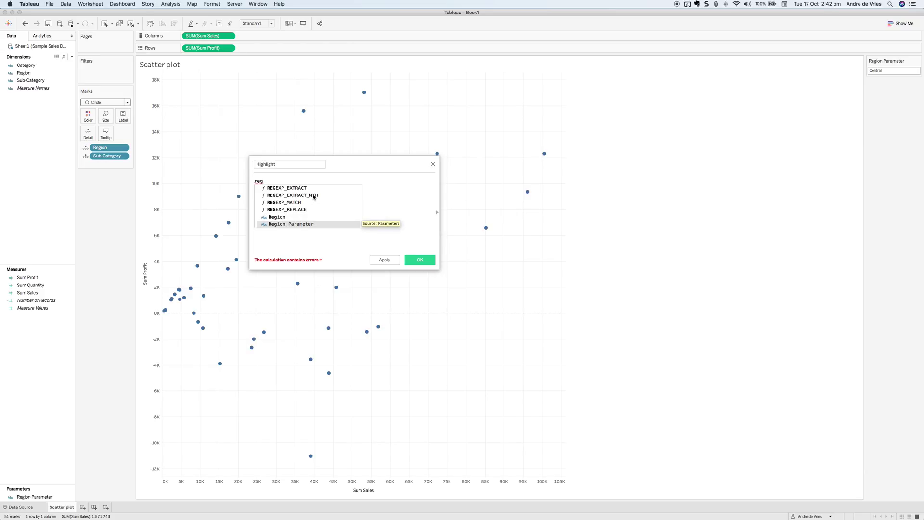
{"action": "key", "text": "Return"}
{"action": "type", "text": "=re"}
{"action": "key", "text": "Down"}
{"action": "key", "text": "Down"}
{"action": "key", "text": "Down"}
{"action": "key", "text": "Down"}
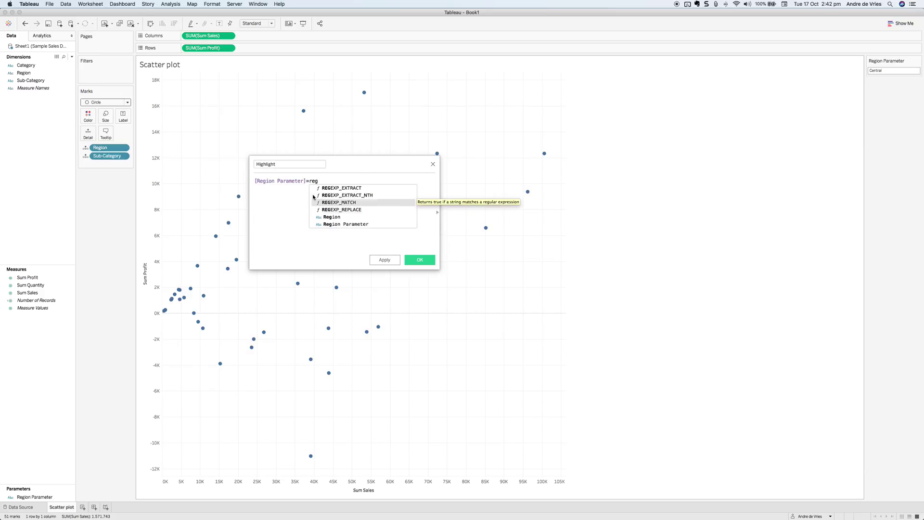
{"action": "key", "text": "Return"}
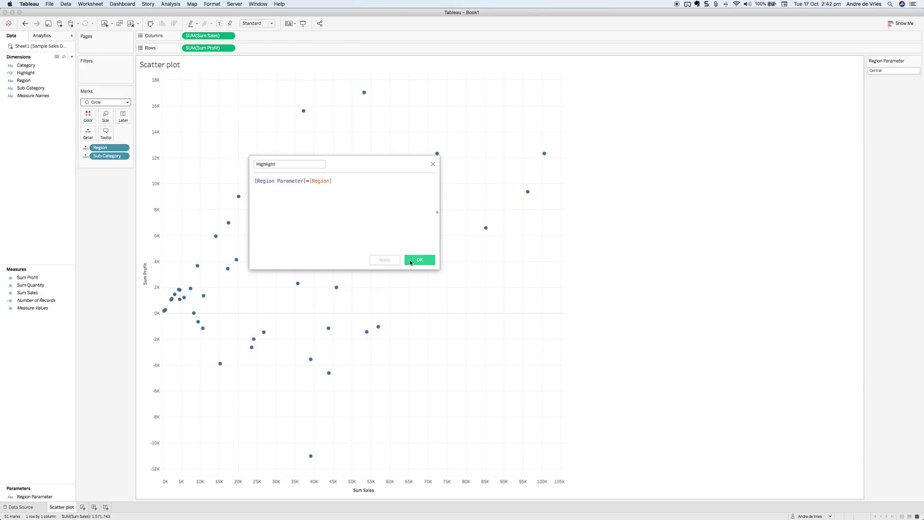
Colour the marks by Highlight, set Region Parameter to South, and open legend formatting
{"action": "left_click", "coordinate": [416, 260]}
{"action": "left_click_drag", "start_coordinate": [26, 72], "coordinate": [88, 116]}
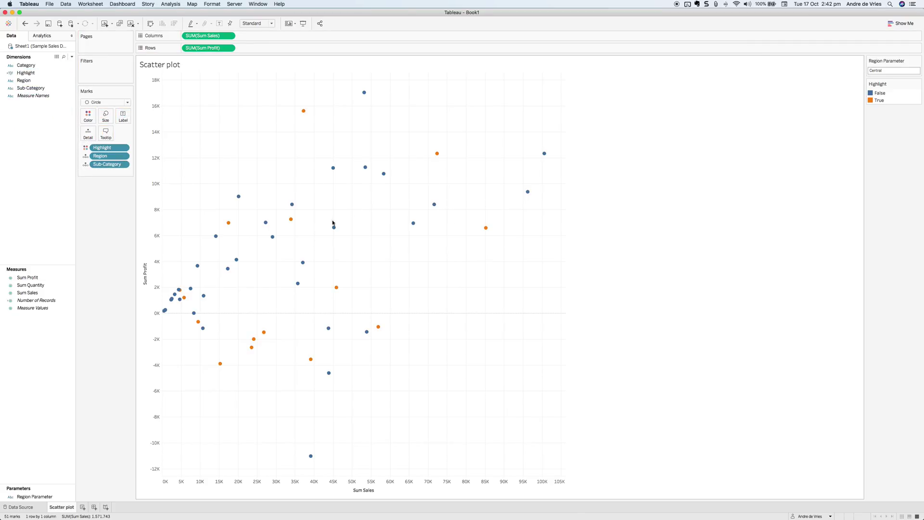
{"action": "left_click", "coordinate": [896, 70]}
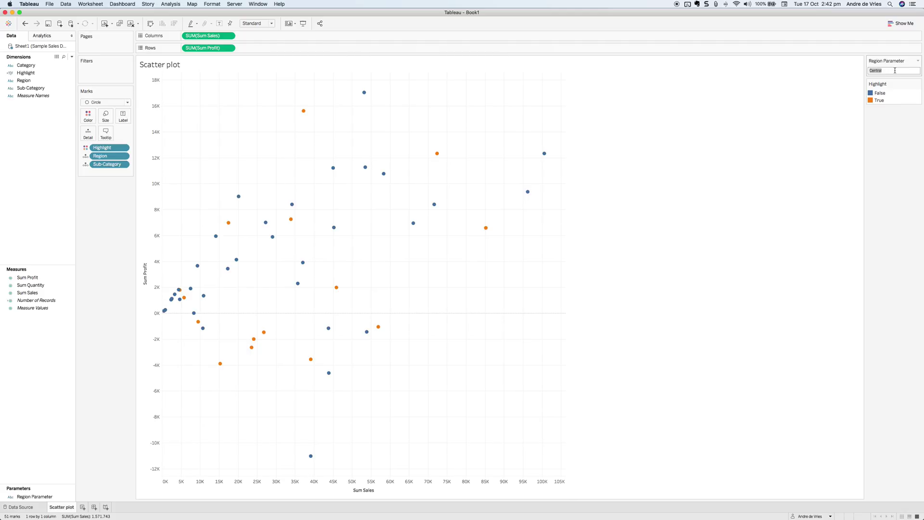
{"action": "type", "text": "South"}
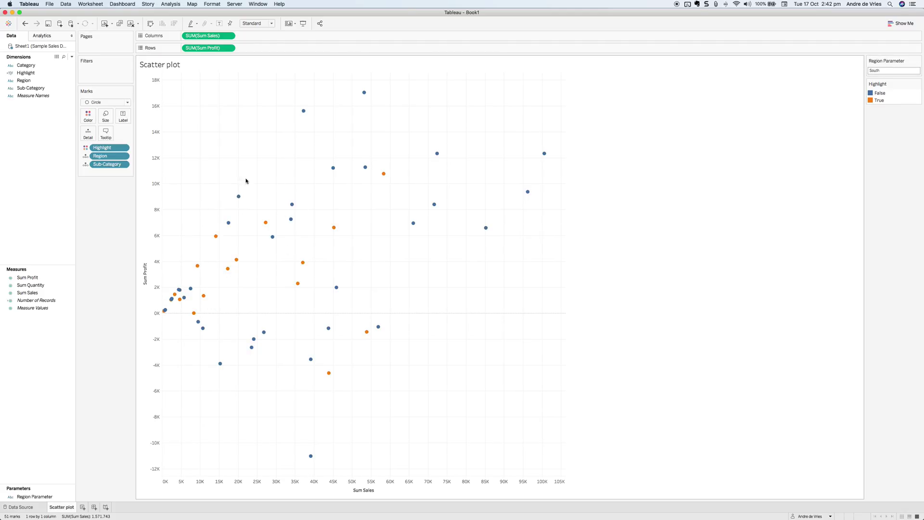
{"action": "left_click", "coordinate": [918, 84]}
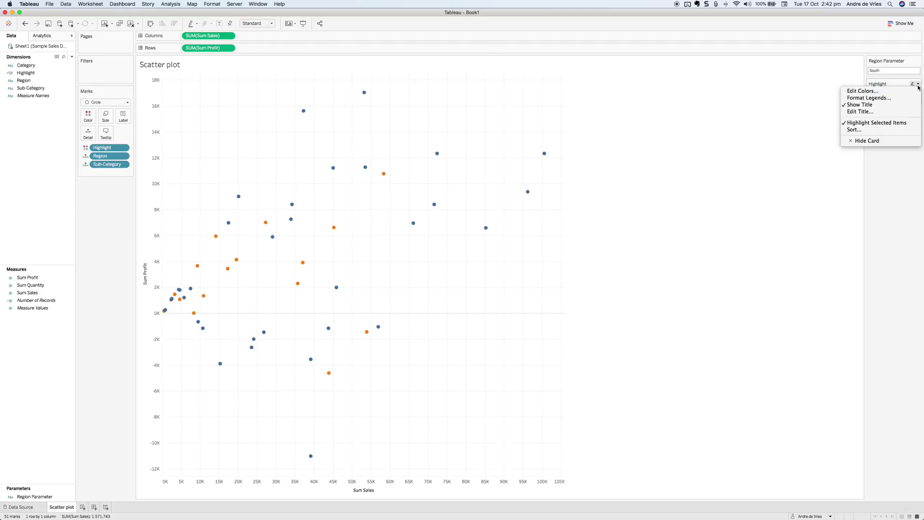
{"action": "left_click", "coordinate": [904, 96]}
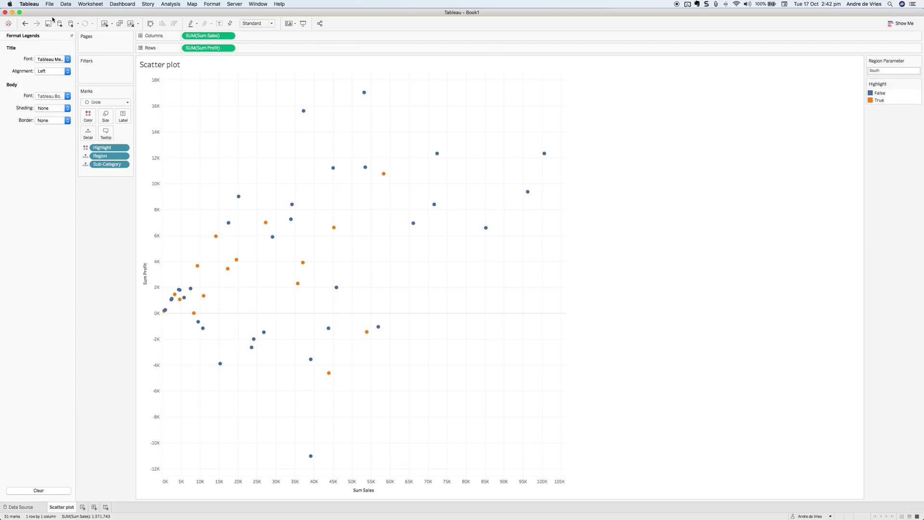
Recolour the Highlight legend so False marks are light grey and True marks are blue
{"action": "left_click", "coordinate": [71, 36]}
{"action": "double_click", "coordinate": [883, 101]}
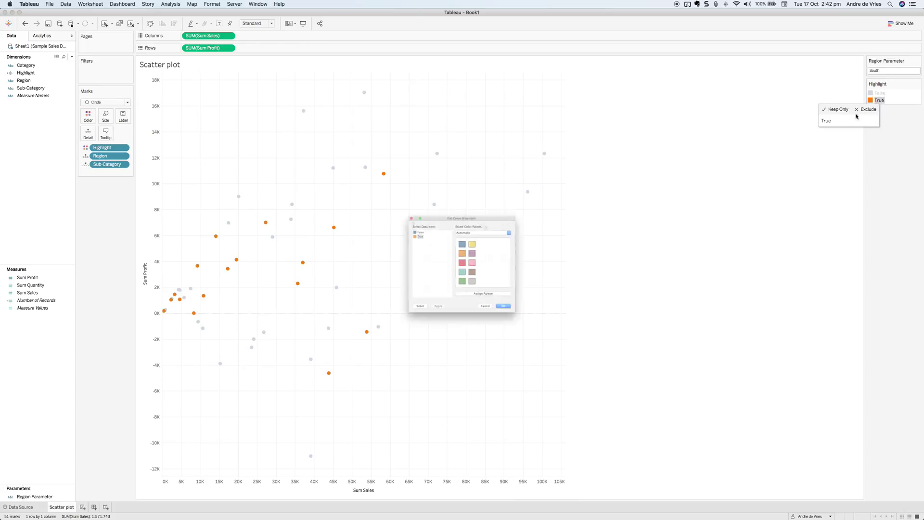
{"action": "left_click", "coordinate": [392, 211]}
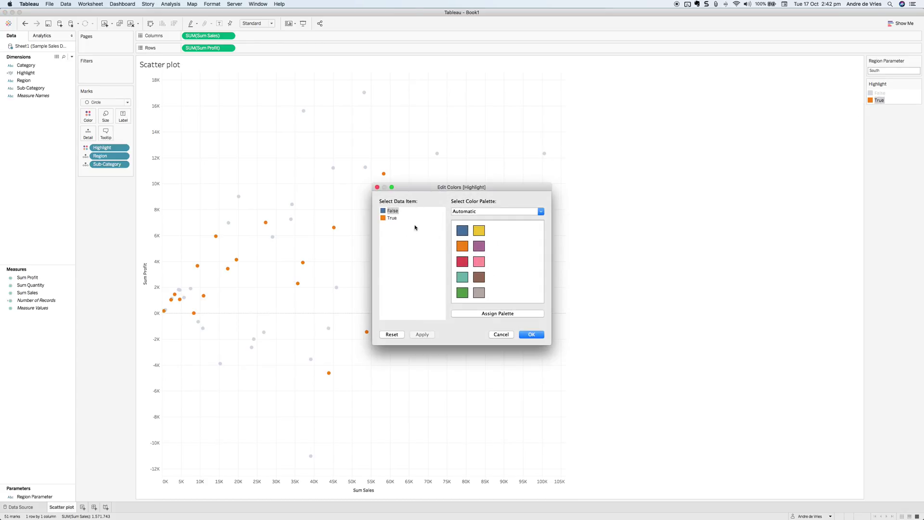
{"action": "left_click", "coordinate": [479, 293]}
{"action": "left_click", "coordinate": [391, 217]}
{"action": "left_click", "coordinate": [462, 231]}
{"action": "left_click", "coordinate": [422, 334]}
{"action": "left_click", "coordinate": [531, 334]}
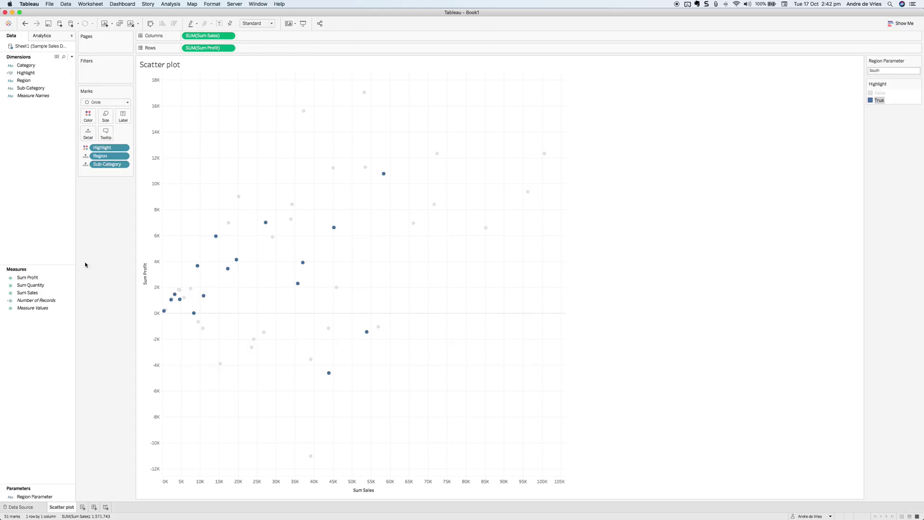
Size the scatter marks by Sum Quantity, enlarge them, and start a new empty dashboard
{"action": "left_click_drag", "start_coordinate": [46, 285], "coordinate": [107, 116]}
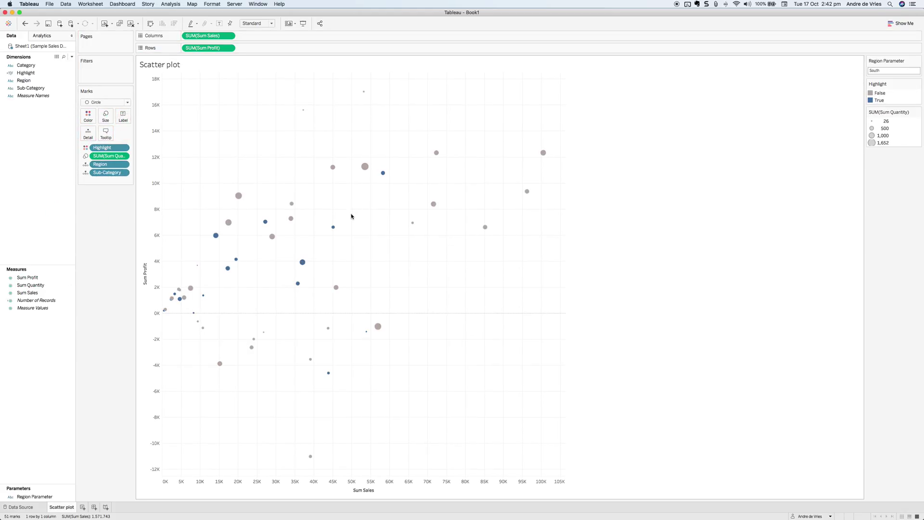
{"action": "left_click", "coordinate": [106, 116]}
{"action": "left_click", "coordinate": [130, 133]}
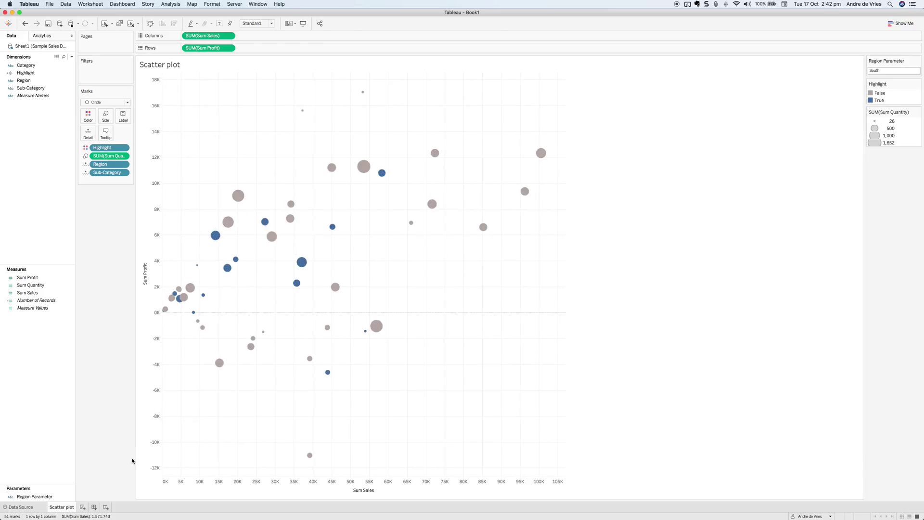
{"action": "left_click", "coordinate": [95, 506]}
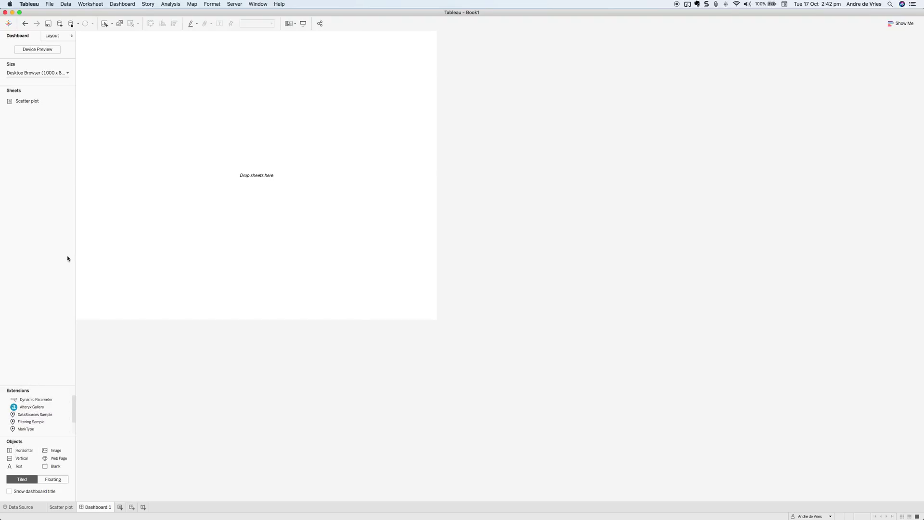
Place the Scatter plot sheet on Dashboard 1 and delete the Sum Quantity and Highlight legends
{"action": "double_click", "coordinate": [41, 102]}
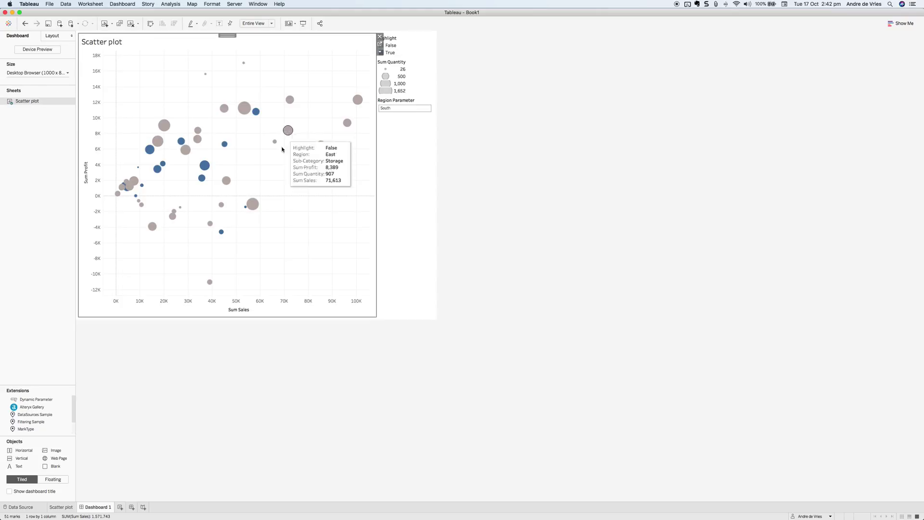
{"action": "left_click", "coordinate": [392, 108]}
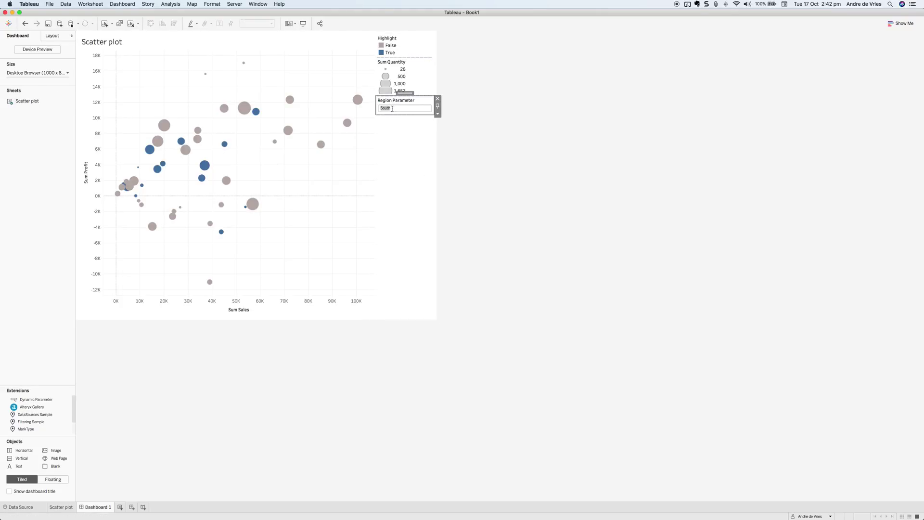
{"action": "left_click", "coordinate": [419, 78]}
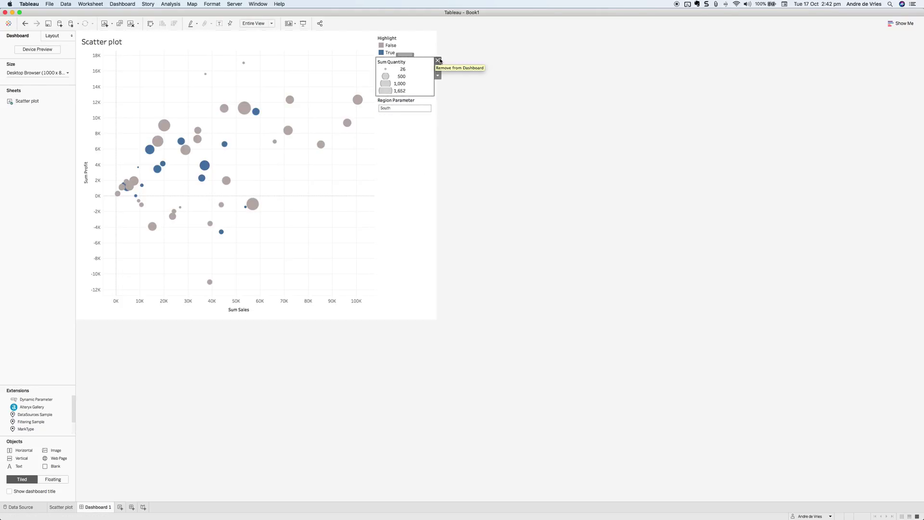
{"action": "left_click", "coordinate": [437, 60]}
{"action": "left_click", "coordinate": [424, 47]}
{"action": "left_click", "coordinate": [438, 45]}
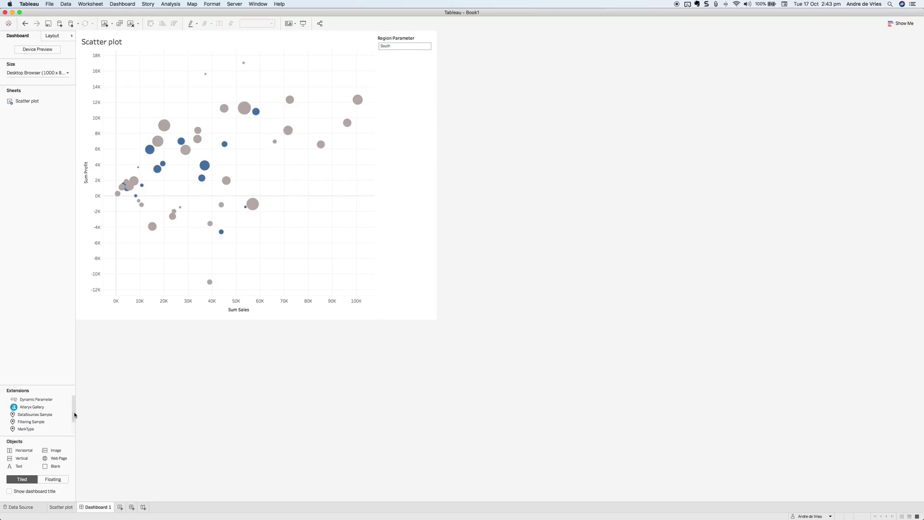
{"action": "mouse_move", "coordinate": [74, 416]}
{"action": "left_mouse_down"}
{"action": "mouse_move", "coordinate": [72, 427]}
{"action": "mouse_move", "coordinate": [74, 402]}
{"action": "left_mouse_up"}
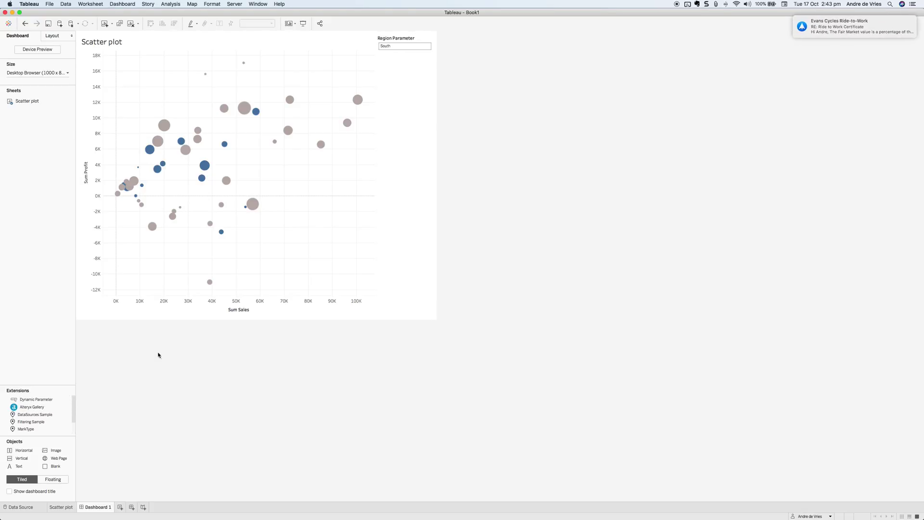
Drop the Dynamic Parameter extension above the scatter plot and shrink it to a thin strip
{"action": "mouse_move", "coordinate": [53, 399]}
{"action": "left_mouse_down"}
{"action": "mouse_move", "coordinate": [182, 108]}
{"action": "mouse_move", "coordinate": [220, 55]}
{"action": "left_mouse_up"}
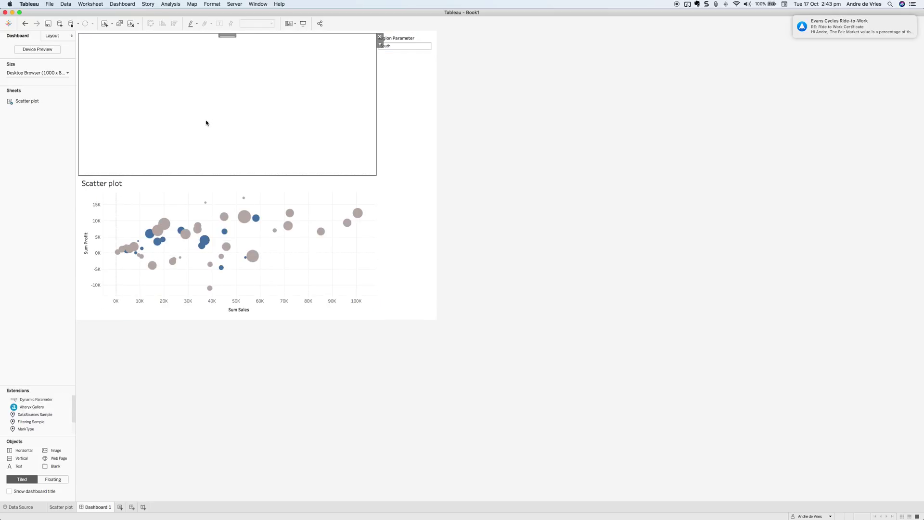
{"action": "left_click_drag", "start_coordinate": [197, 174], "coordinate": [196, 98]}
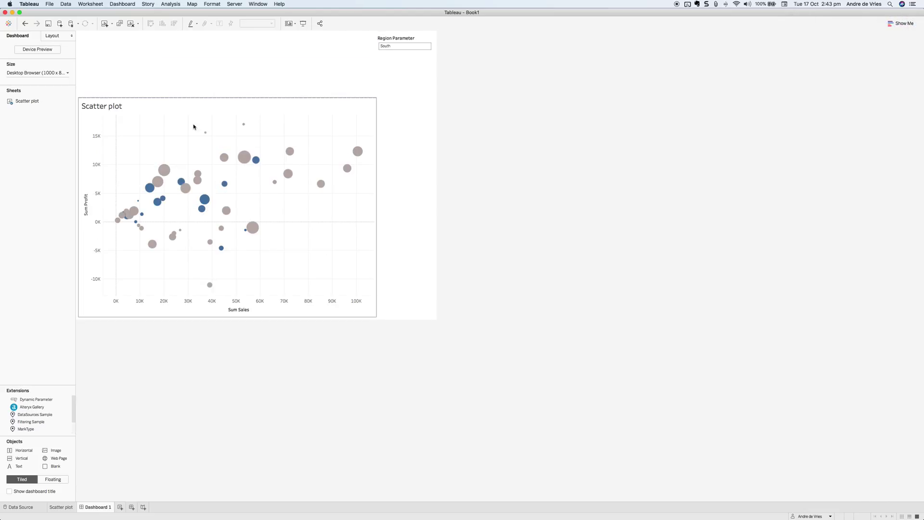
Configure the extension with the Scatter plot worksheet, the Region field and Region Parameter
{"action": "left_click", "coordinate": [221, 82]}
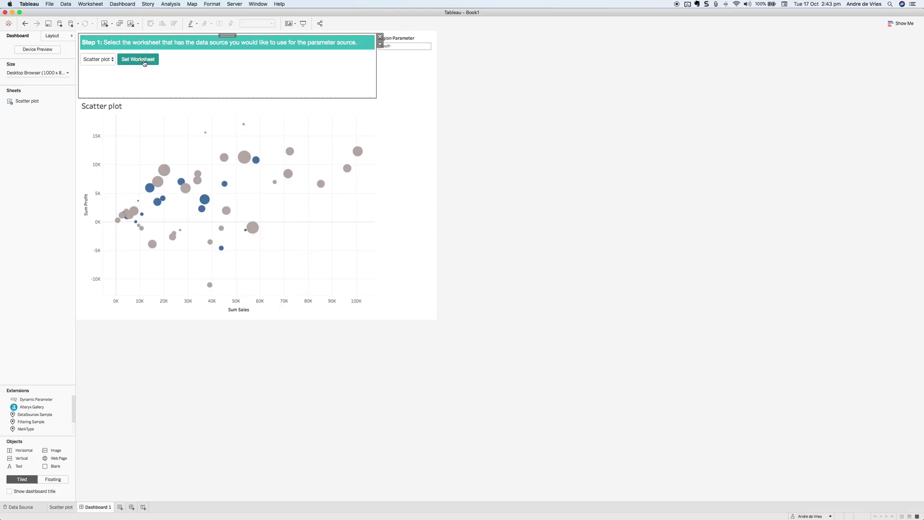
{"action": "left_click", "coordinate": [144, 63]}
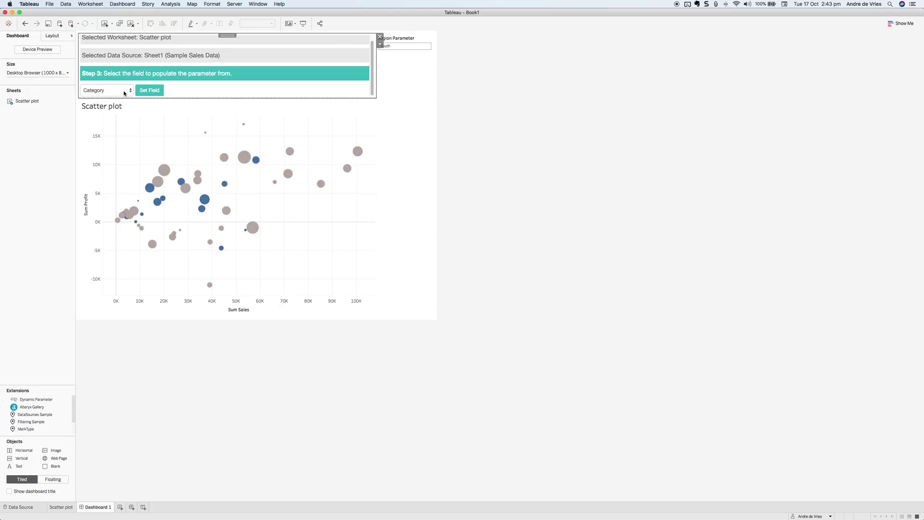
{"action": "left_click", "coordinate": [125, 93]}
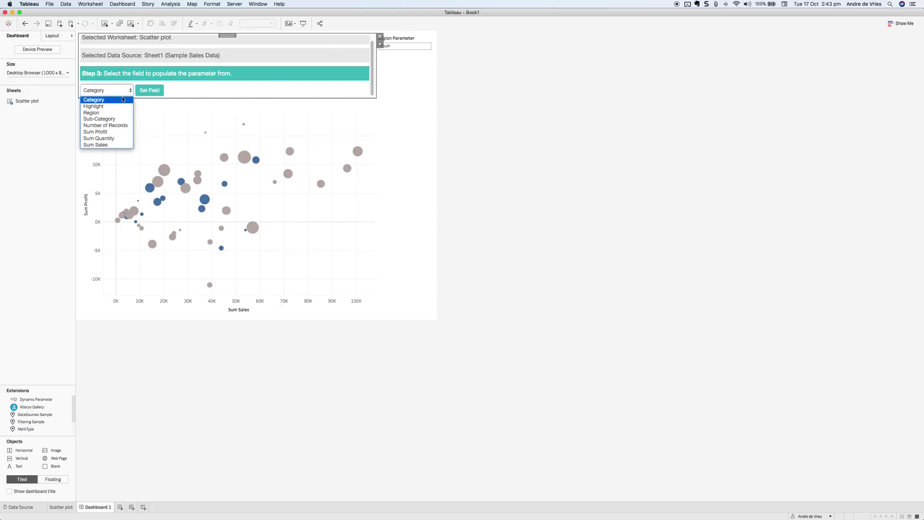
{"action": "left_click", "coordinate": [119, 112]}
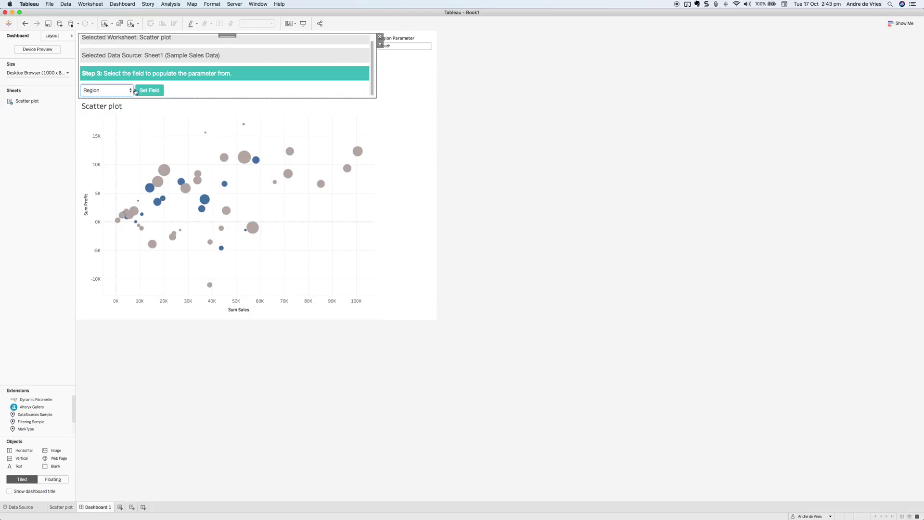
{"action": "left_click", "coordinate": [147, 90]}
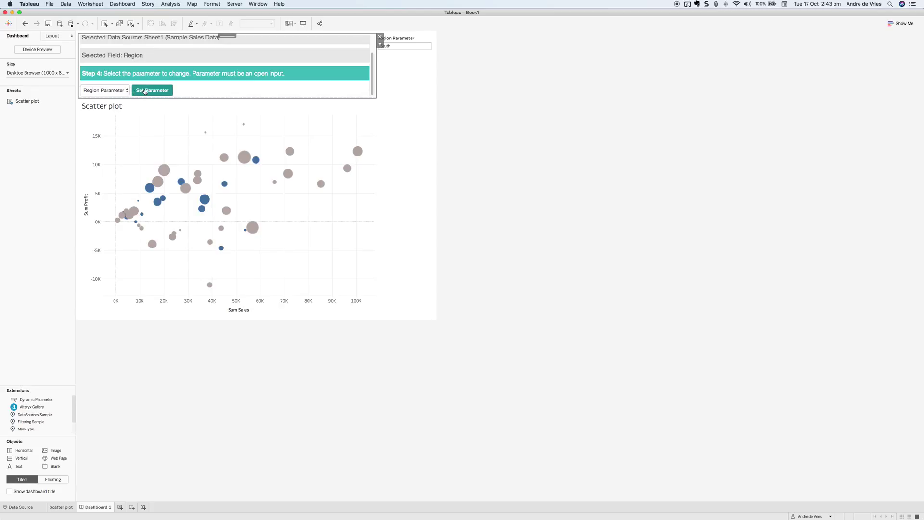
{"action": "left_click", "coordinate": [145, 91]}
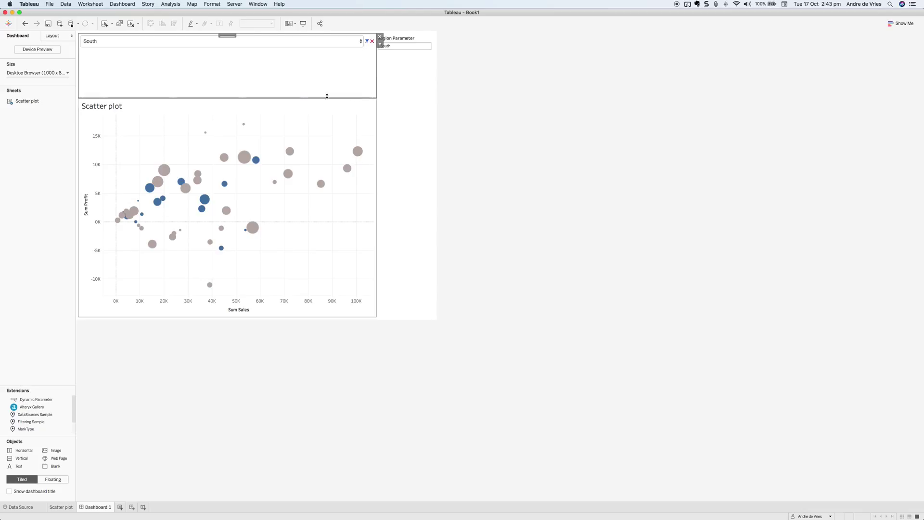
Check the extension's region list, then delete the old Region Parameter control from the dashboard
{"action": "left_click", "coordinate": [151, 45]}
{"action": "left_click", "coordinate": [155, 42]}
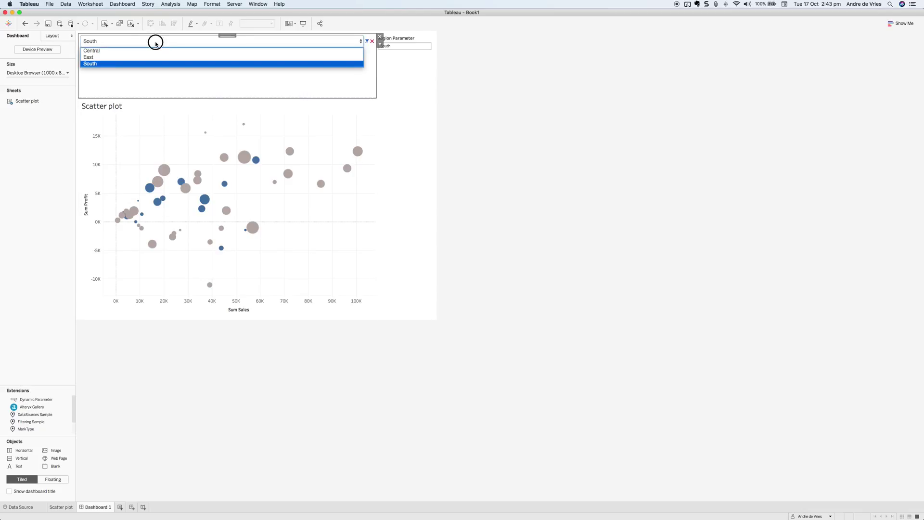
{"action": "left_click", "coordinate": [156, 43]}
{"action": "left_click", "coordinate": [156, 44]}
{"action": "left_click", "coordinate": [414, 46]}
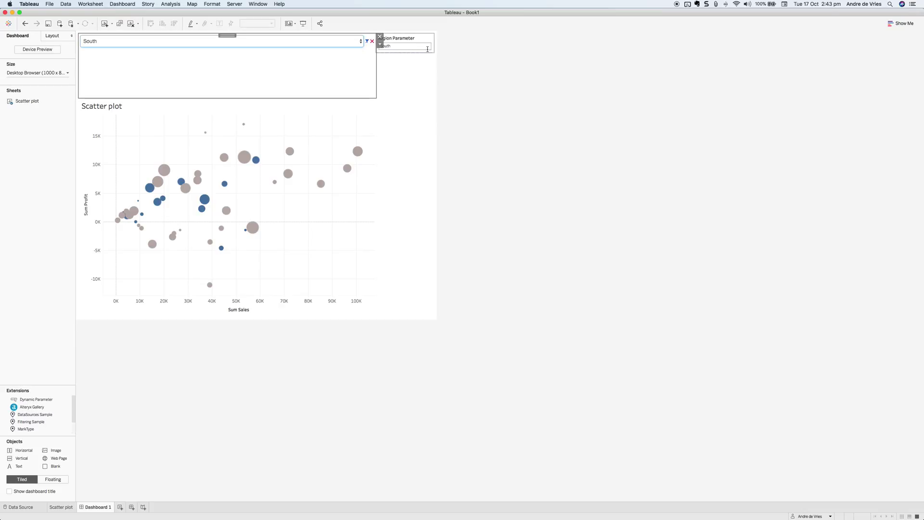
{"action": "left_click", "coordinate": [231, 43]}
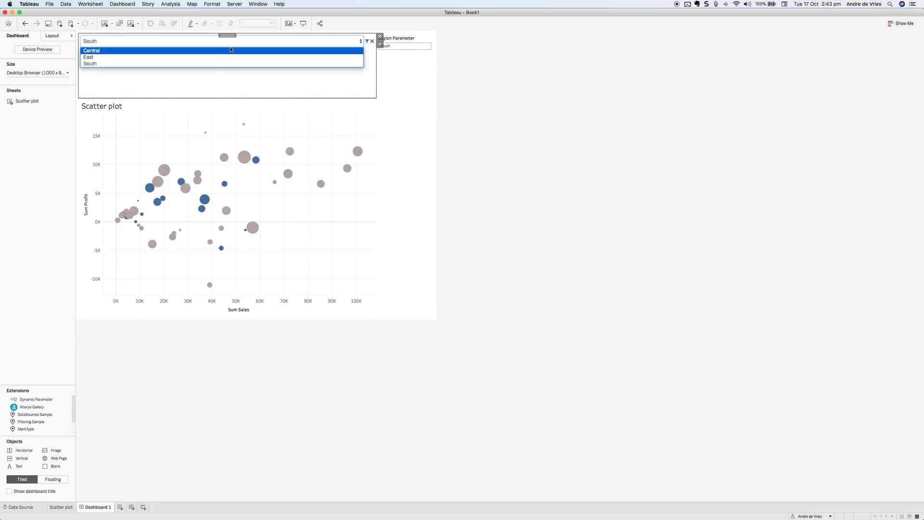
{"action": "left_click", "coordinate": [395, 42]}
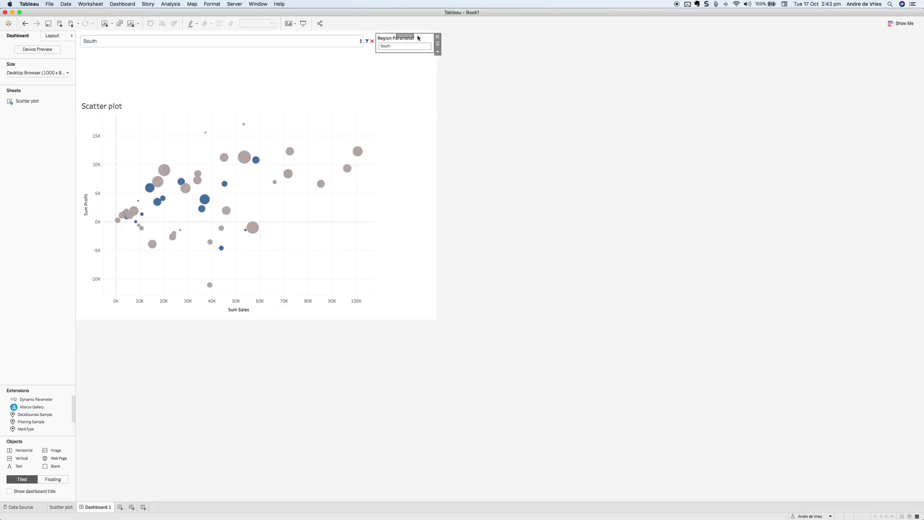
{"action": "left_click", "coordinate": [436, 42]}
Move the scatter plot up under the dropdown and test highlighting with Central, East, then South
{"action": "key", "text": "super+z"}
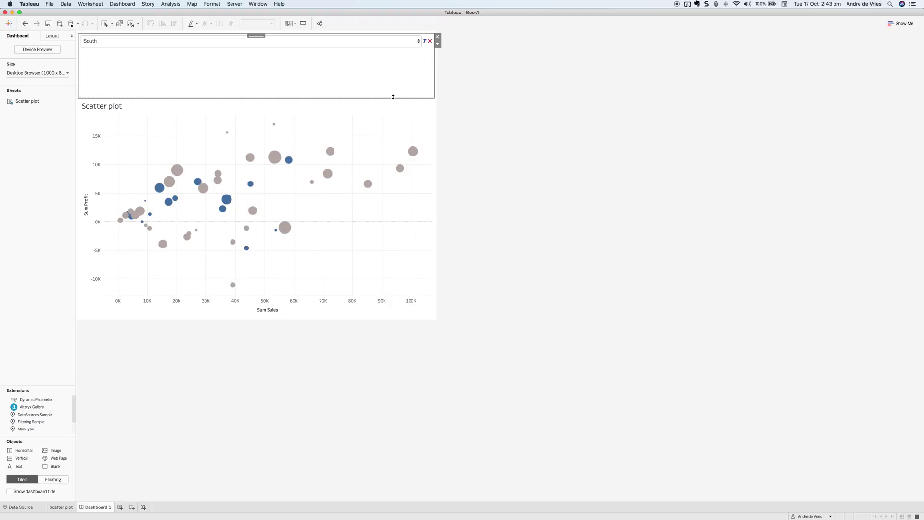
{"action": "left_click_drag", "start_coordinate": [391, 95], "coordinate": [400, 58]}
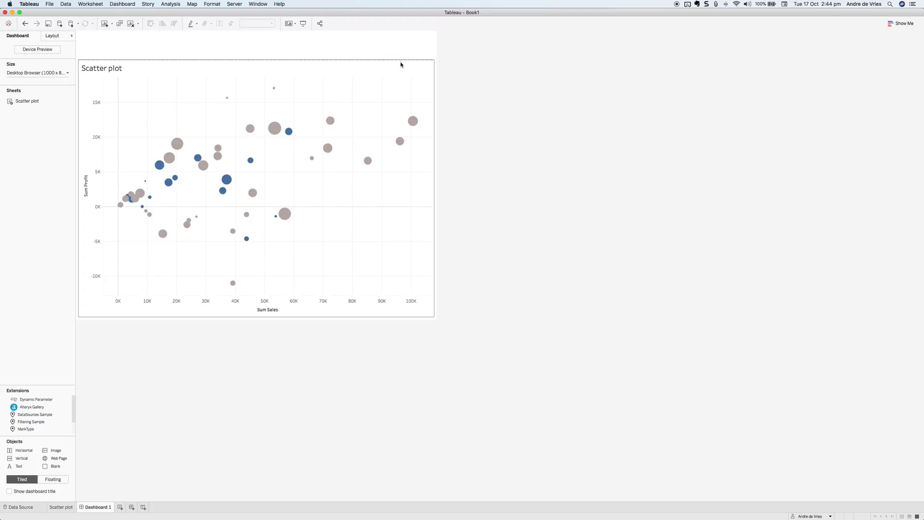
{"action": "left_click", "coordinate": [137, 42]}
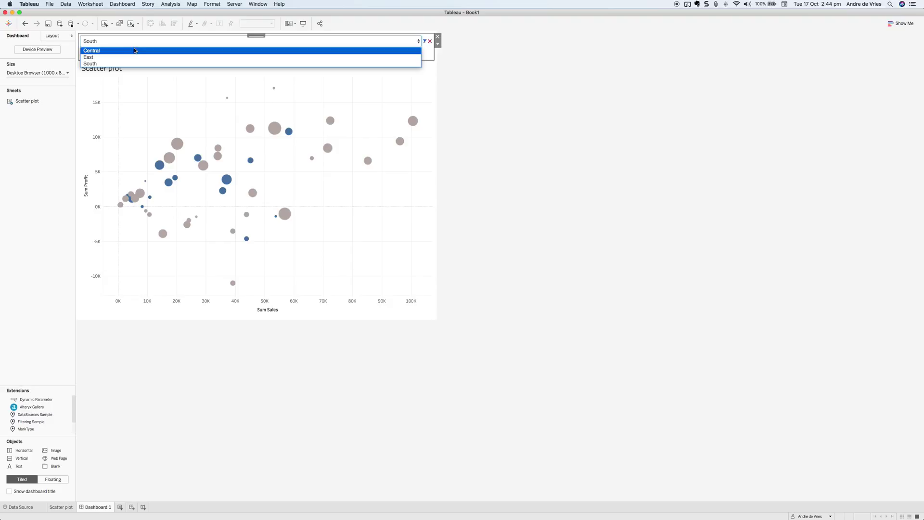
{"action": "left_click", "coordinate": [133, 50]}
{"action": "left_click", "coordinate": [134, 43]}
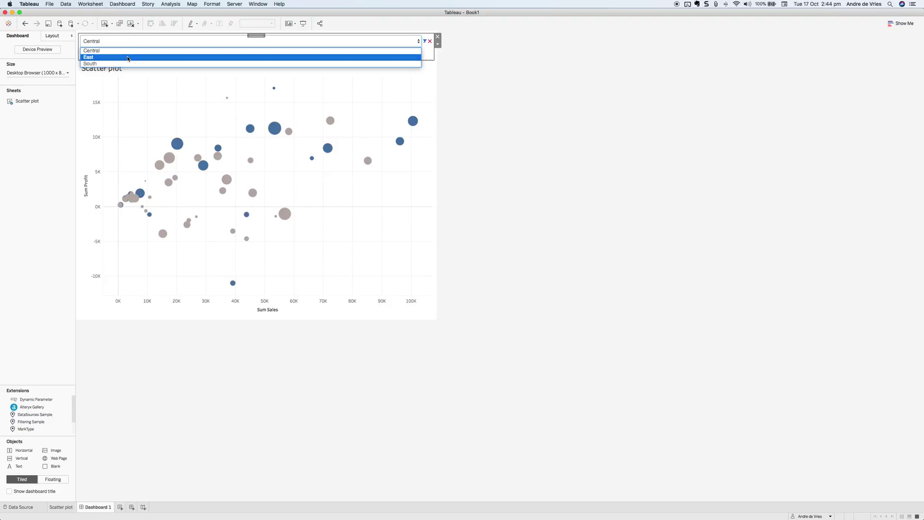
{"action": "left_click", "coordinate": [130, 56]}
{"action": "left_click", "coordinate": [132, 43]}
{"action": "left_click", "coordinate": [127, 63]}
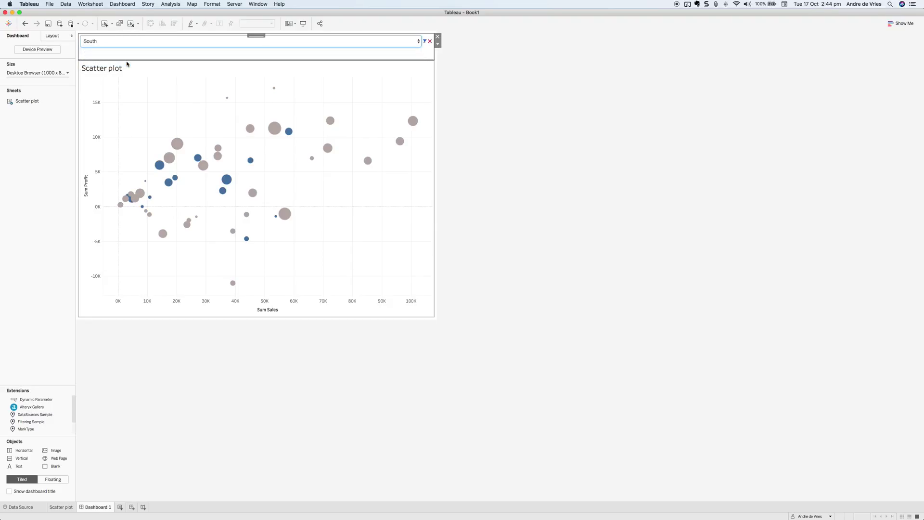
{"action": "left_click", "coordinate": [467, 118]}
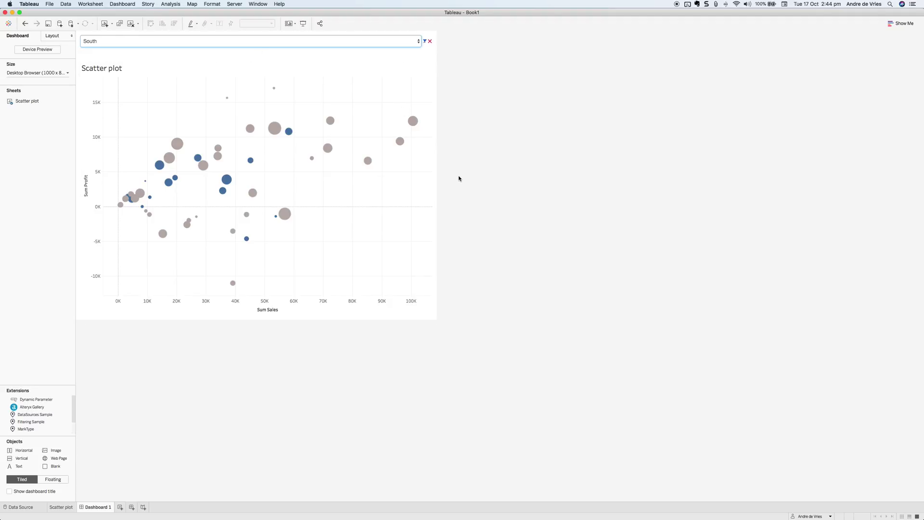
{"action": "mouse_move", "coordinate": [448, 518]}
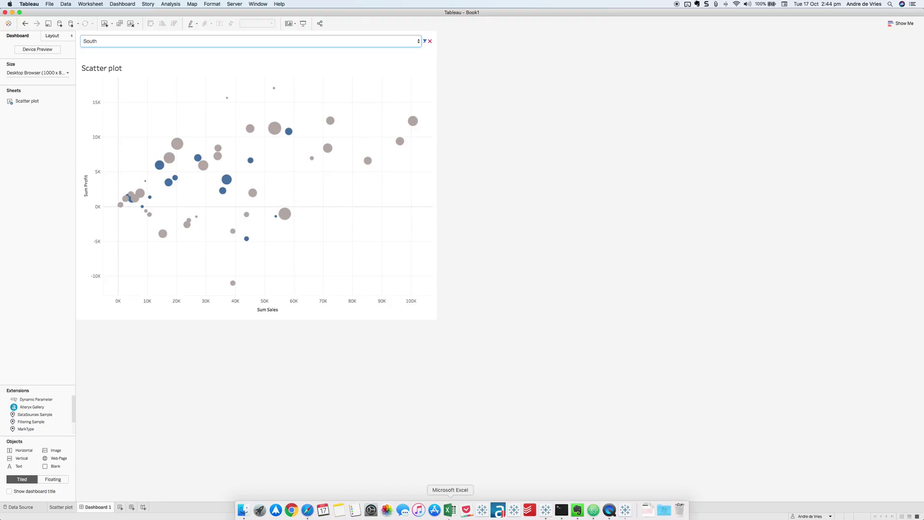
In Excel, open the Sample Sales Data workbook from the recent files list
{"action": "left_click", "coordinate": [450, 510]}
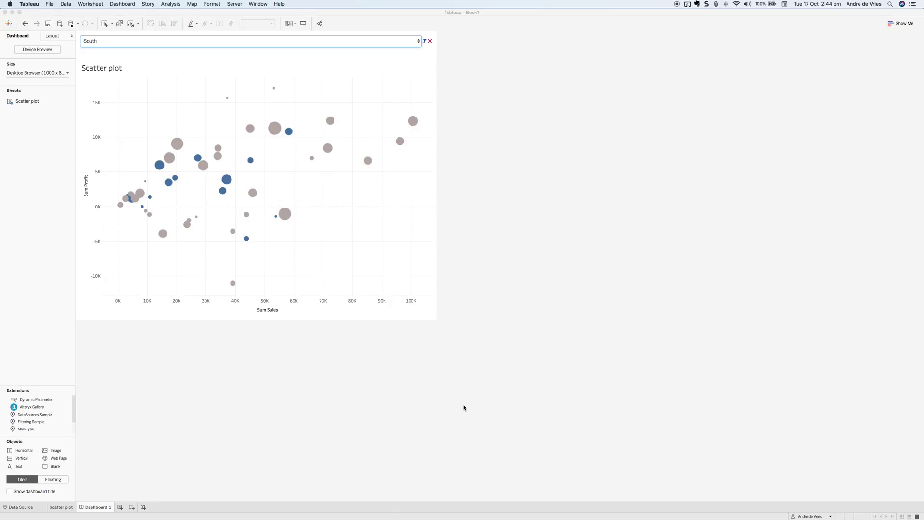
{"action": "left_click", "coordinate": [538, 198]}
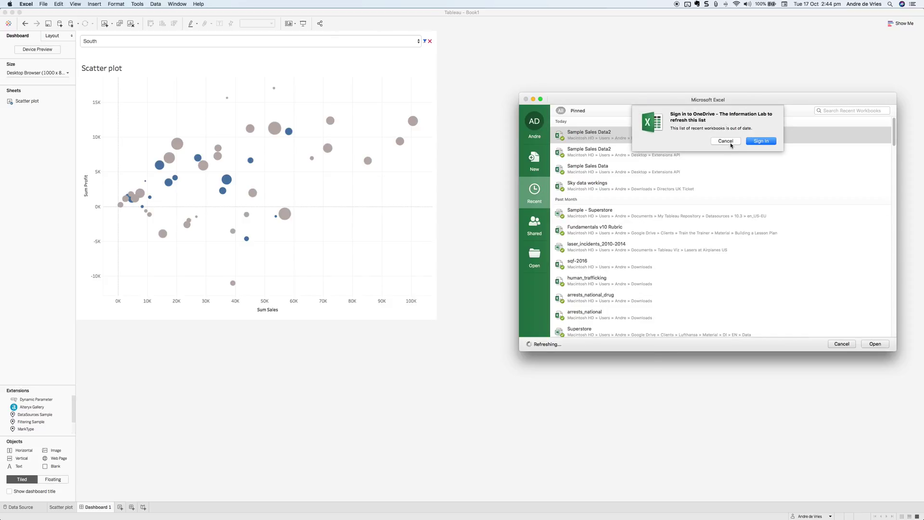
{"action": "left_click", "coordinate": [726, 141]}
{"action": "left_click", "coordinate": [603, 169]}
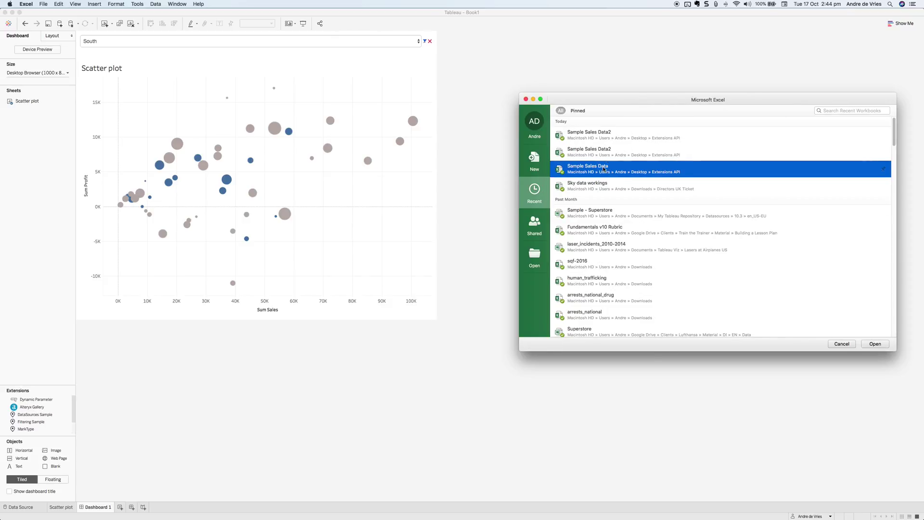
{"action": "left_click", "coordinate": [886, 346]}
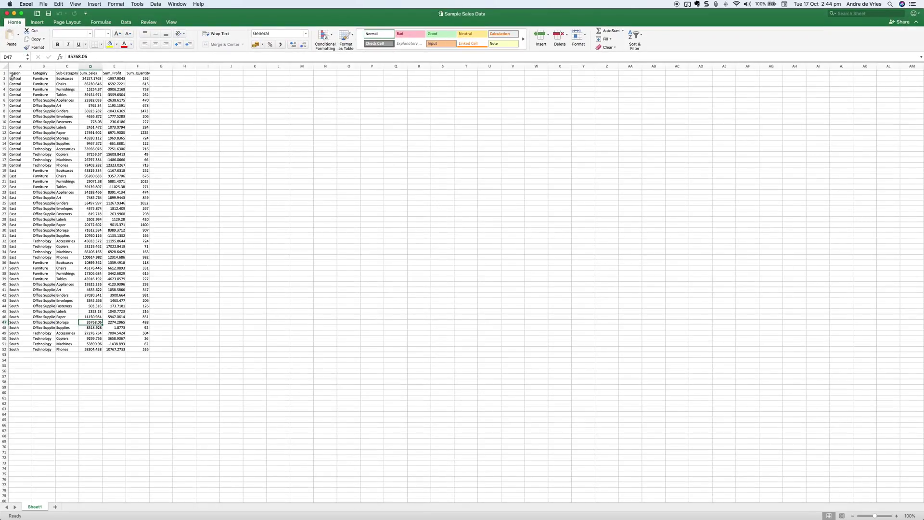
{"action": "left_click_drag", "start_coordinate": [12, 78], "coordinate": [8, 340]}
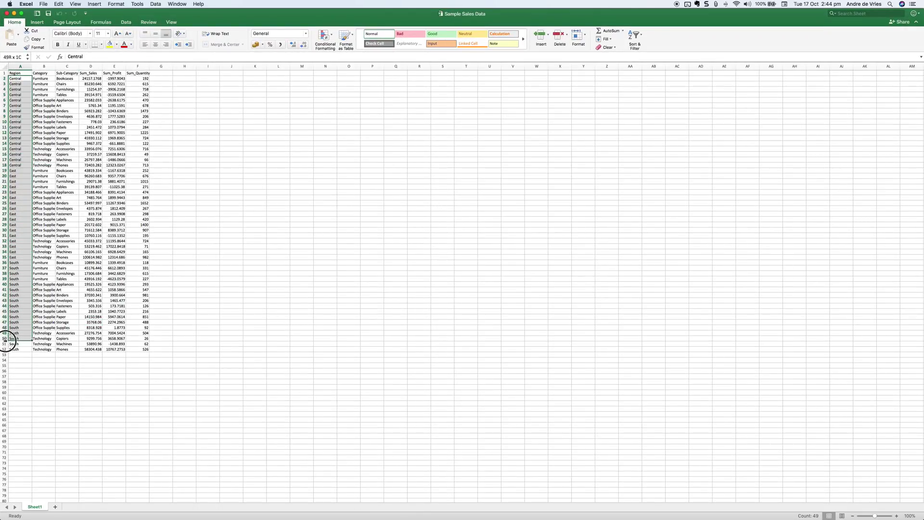
{"action": "left_click", "coordinate": [90, 262]}
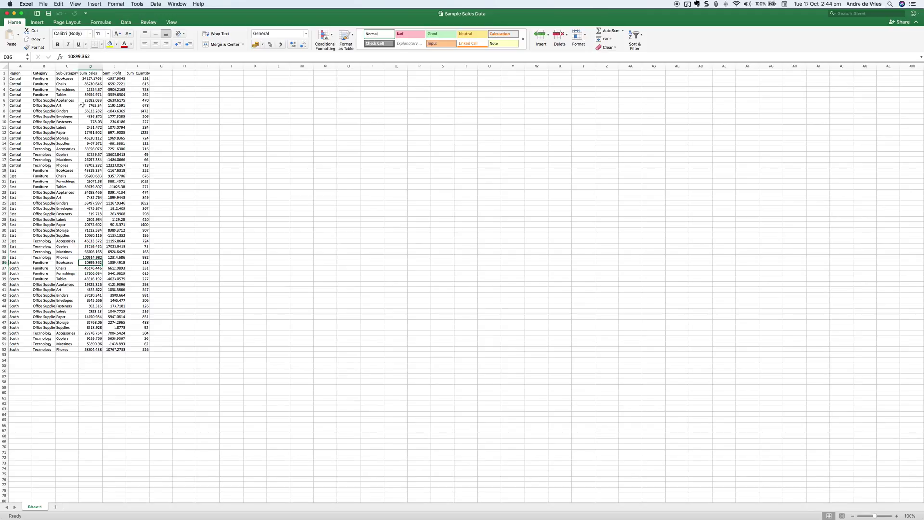
Open the Sample Sales Data2 workbook from Open Recent
{"action": "left_click", "coordinate": [43, 5]}
{"action": "mouse_move", "coordinate": [72, 34]}
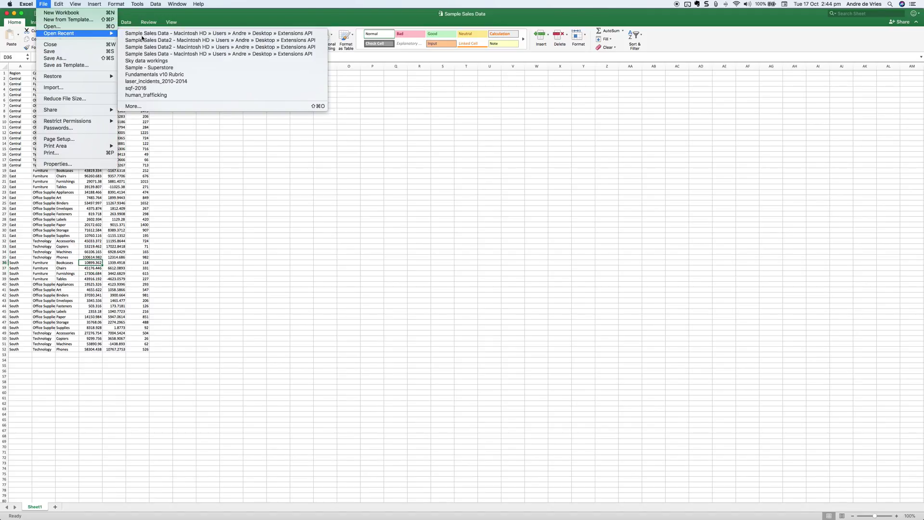
{"action": "left_click", "coordinate": [142, 36]}
{"action": "left_click", "coordinate": [43, 4]}
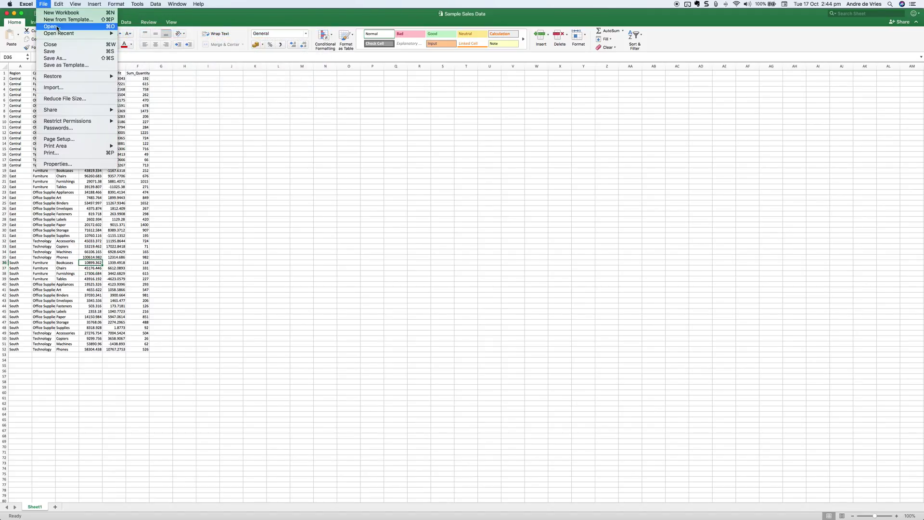
{"action": "mouse_move", "coordinate": [62, 33]}
{"action": "left_click", "coordinate": [159, 42]}
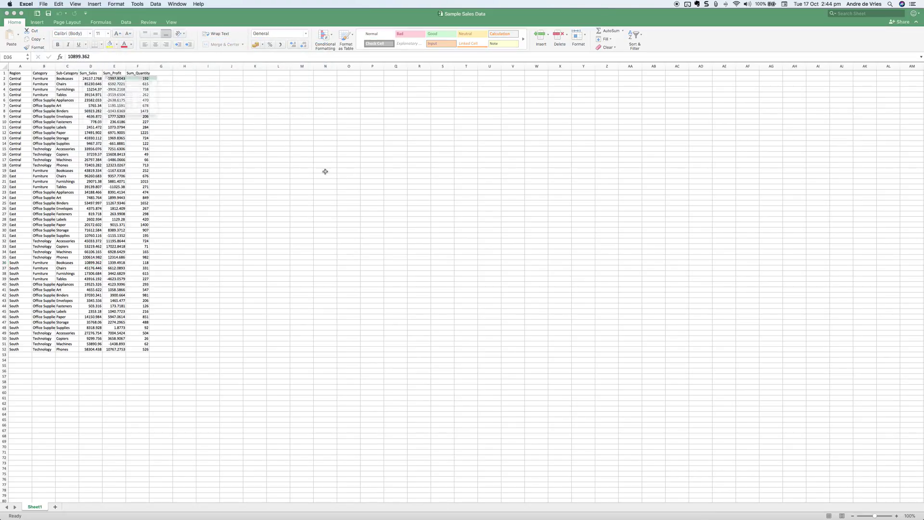
Copy the West rows from Sample Sales Data2 and paste them below the South rows at A53
{"action": "left_click_drag", "start_coordinate": [18, 79], "coordinate": [139, 93]}
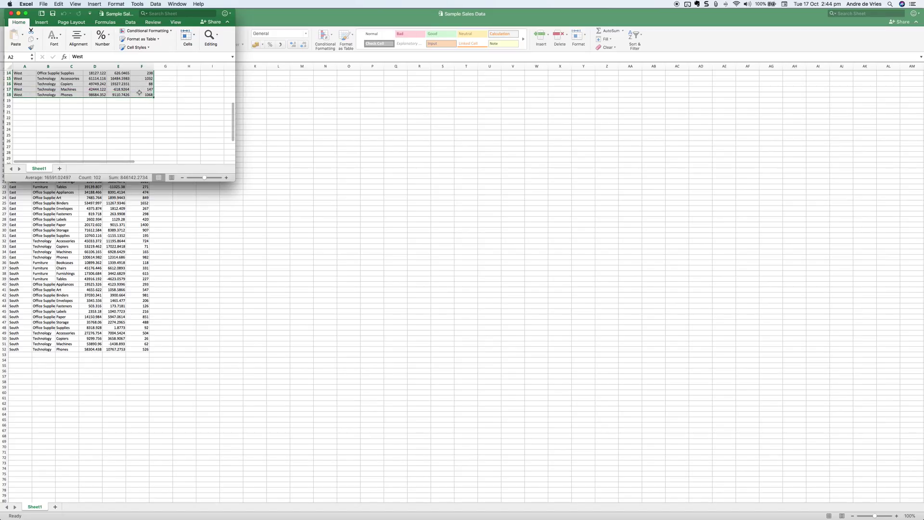
{"action": "key", "text": "super+c"}
{"action": "left_click", "coordinate": [71, 406]}
{"action": "left_click", "coordinate": [23, 356]}
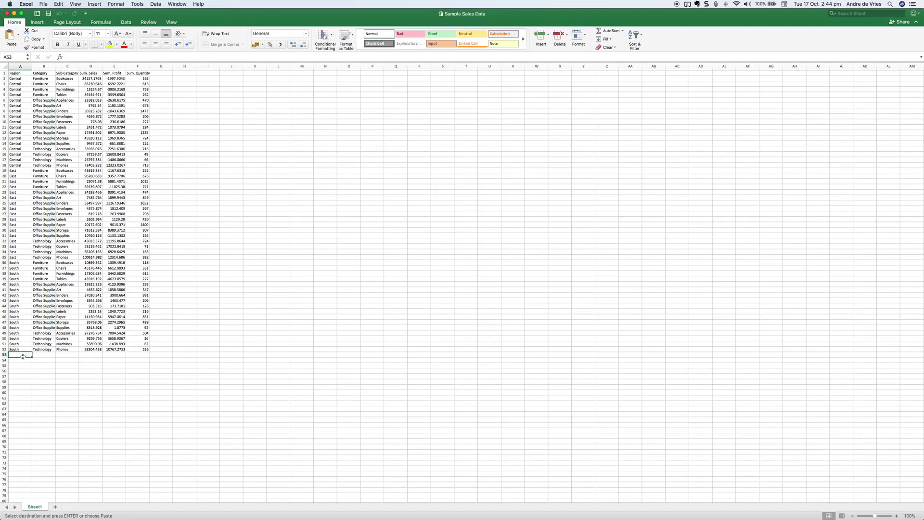
{"action": "key", "text": "super+v"}
{"action": "left_click", "coordinate": [44, 317]}
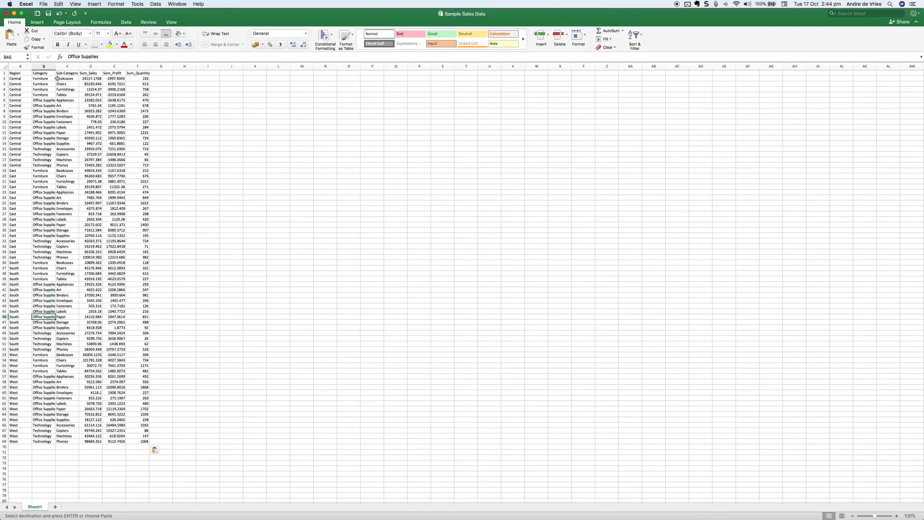
Dismiss the recent workbooks dialog and return to Tableau Desktop
{"action": "left_click", "coordinate": [39, 15]}
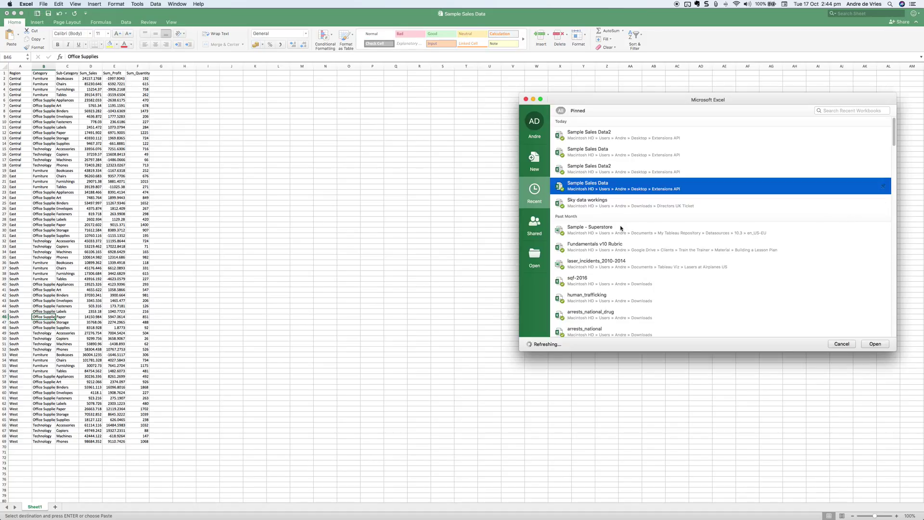
{"action": "left_click", "coordinate": [841, 343]}
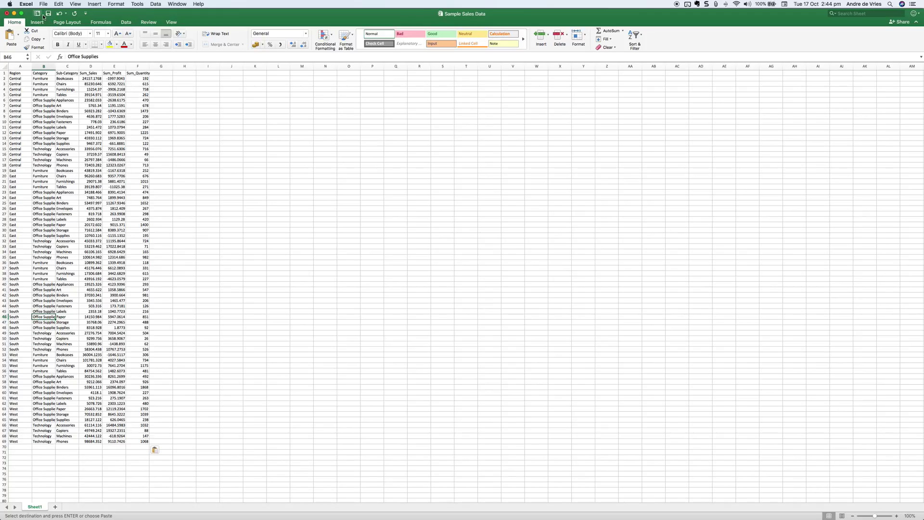
{"action": "mouse_move", "coordinate": [491, 514]}
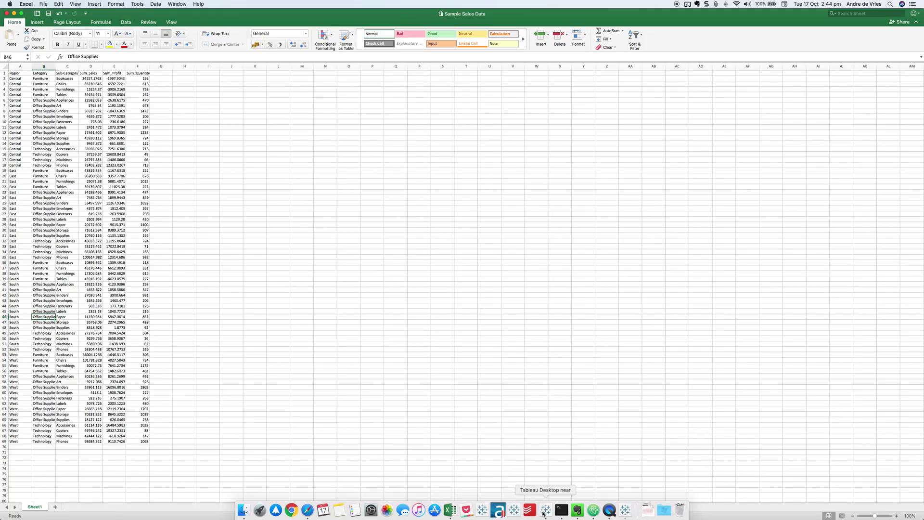
{"action": "left_click", "coordinate": [544, 511]}
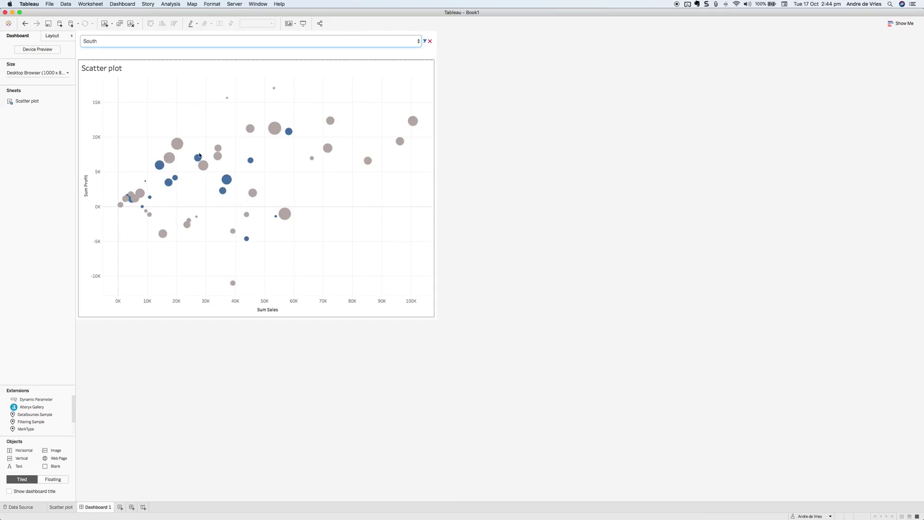
Refresh the Sheet1 data source from the Scatter plot worksheet to load the West rows
{"action": "left_click", "coordinate": [61, 507]}
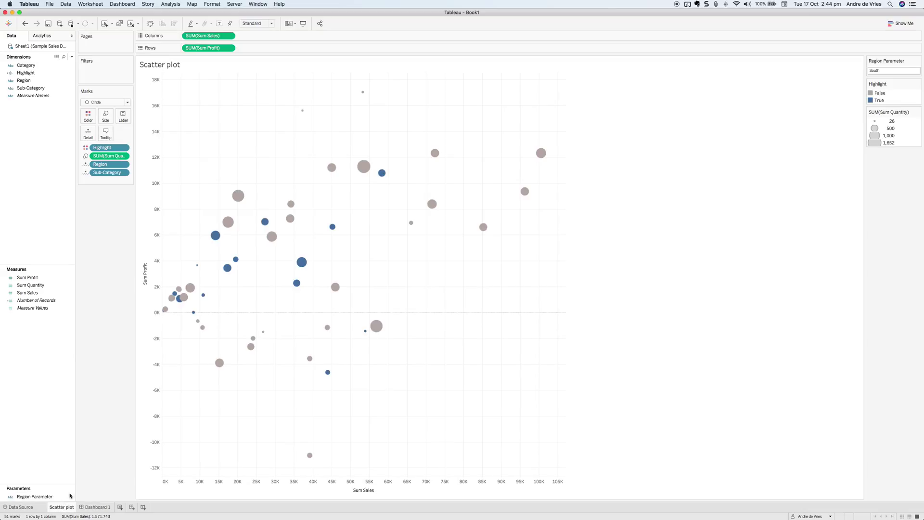
{"action": "right_click", "coordinate": [53, 49]}
{"action": "left_click", "coordinate": [57, 57]}
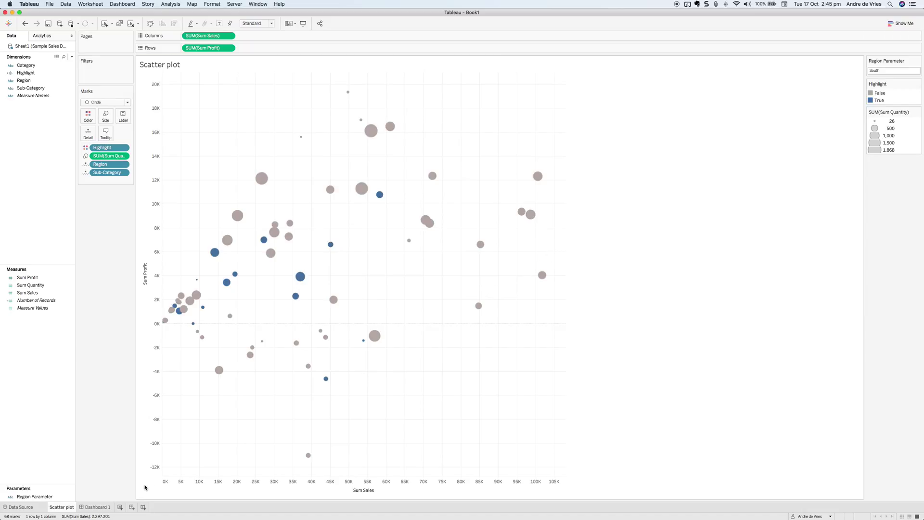
Back on Dashboard 1, review the region dropdown options without changing the selection
{"action": "left_click", "coordinate": [97, 507]}
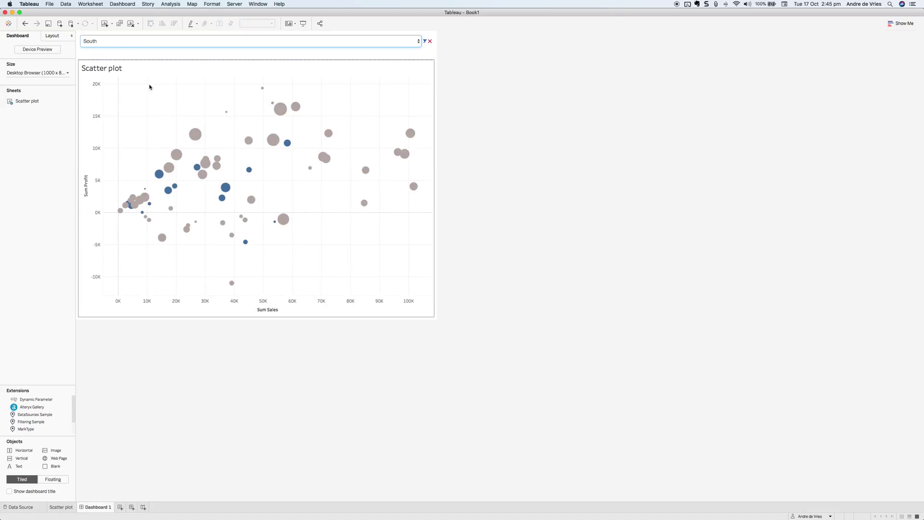
{"action": "left_click", "coordinate": [139, 41]}
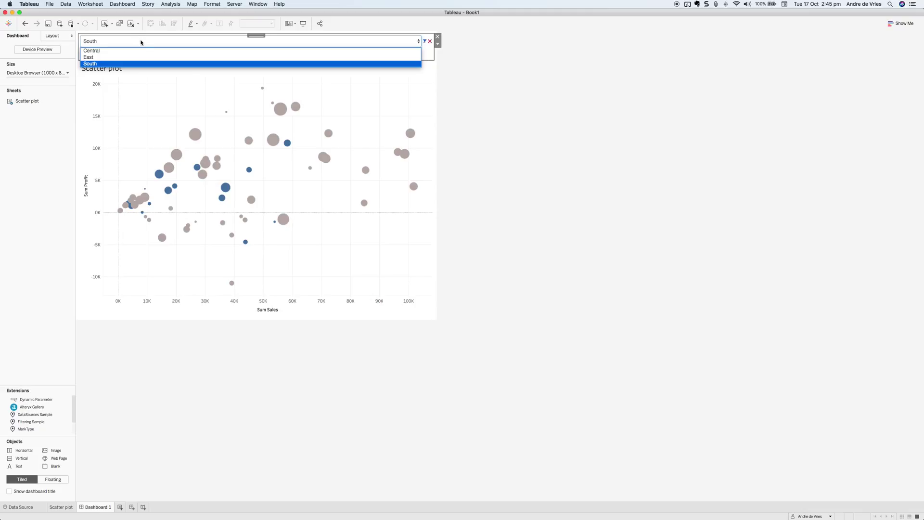
{"action": "key", "text": "Up"}
{"action": "key", "text": "Up"}
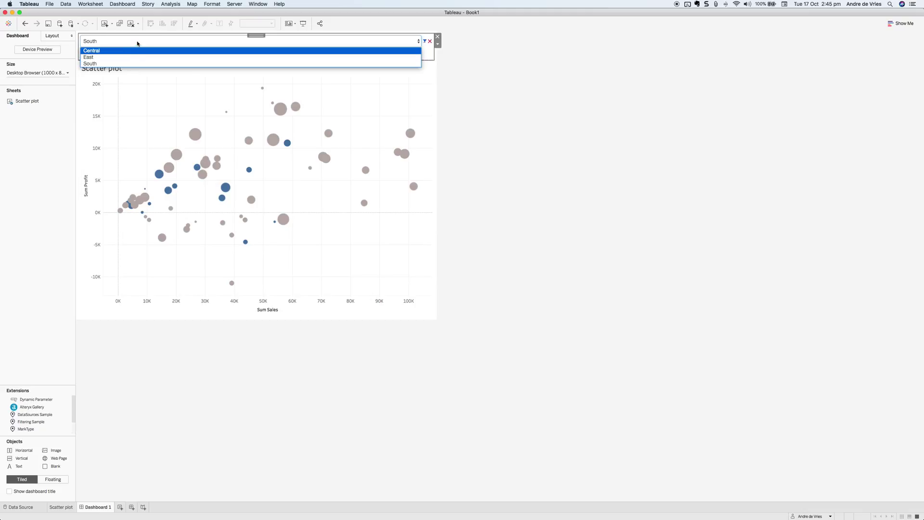
{"action": "key", "text": "Escape"}
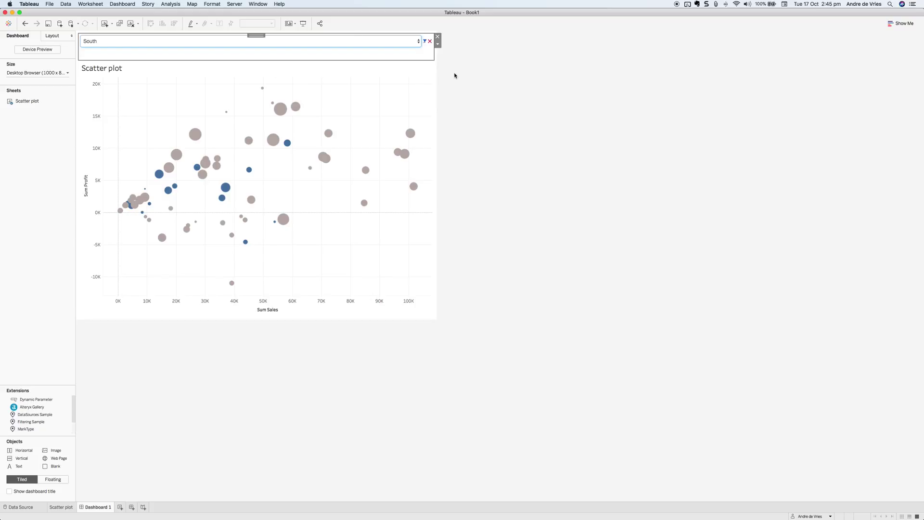
{"action": "left_click", "coordinate": [440, 46]}
Reload the extension so West appears, then highlight West, Central and finally East
{"action": "left_click", "coordinate": [442, 55]}
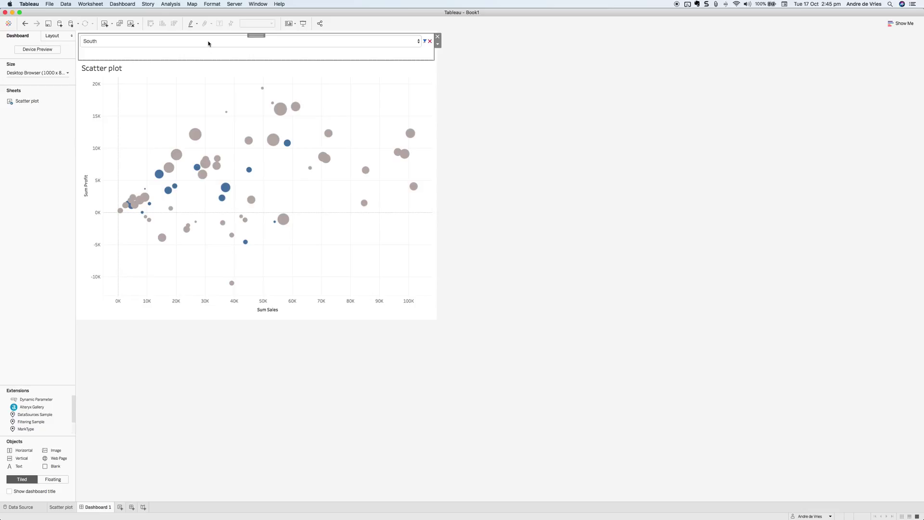
{"action": "left_click", "coordinate": [208, 43]}
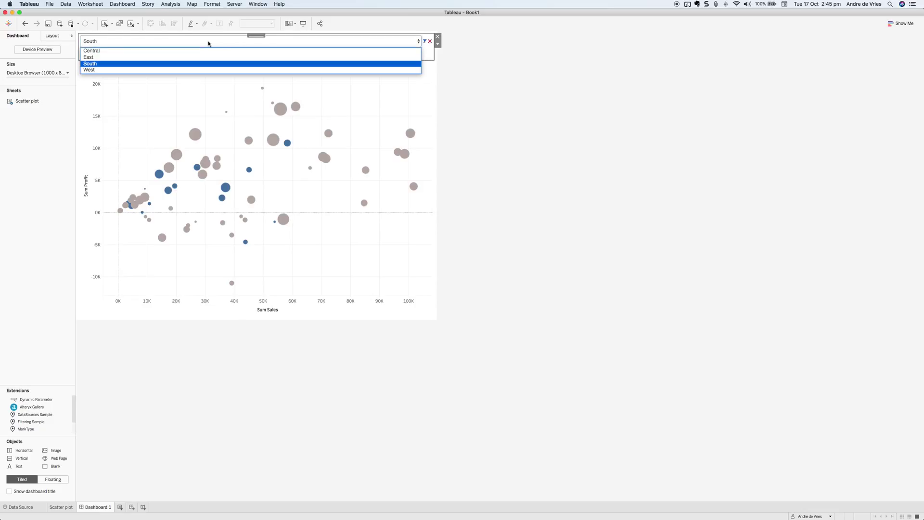
{"action": "left_click", "coordinate": [195, 69]}
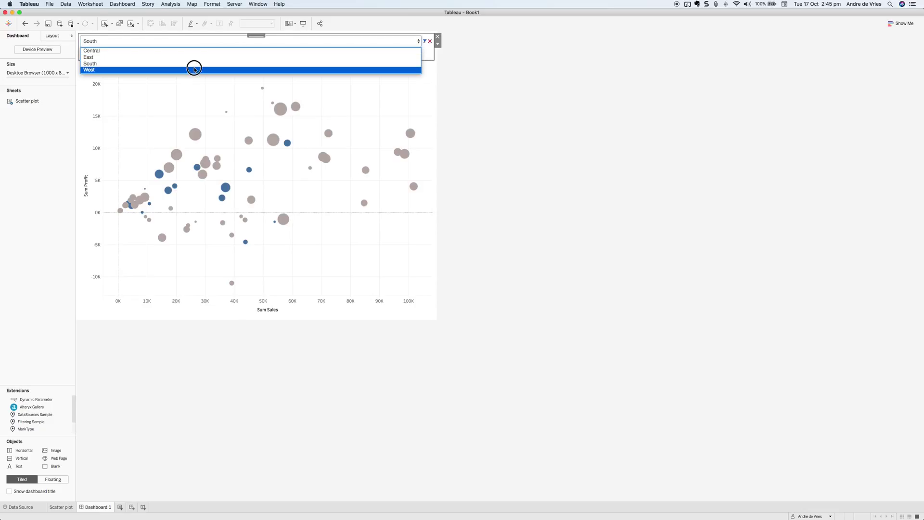
{"action": "left_click", "coordinate": [195, 42]}
{"action": "left_click", "coordinate": [192, 50]}
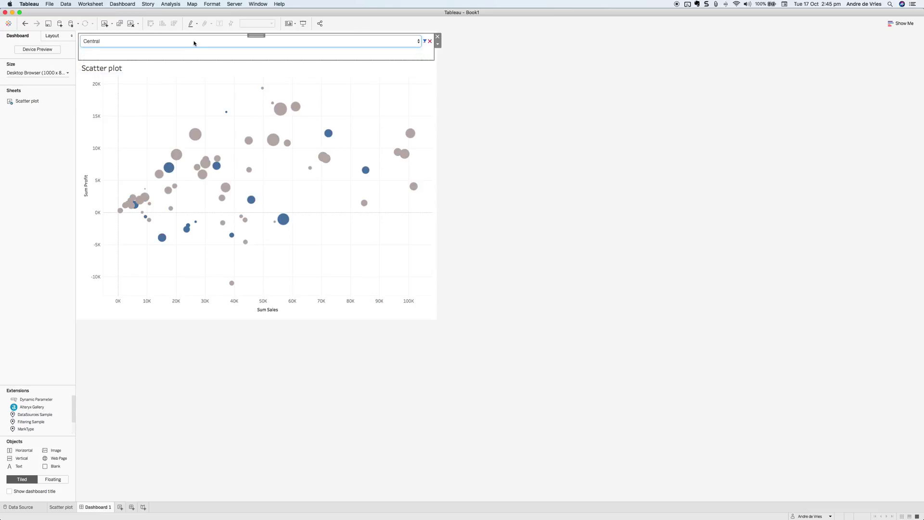
{"action": "left_click", "coordinate": [193, 41]}
{"action": "left_click", "coordinate": [178, 57]}
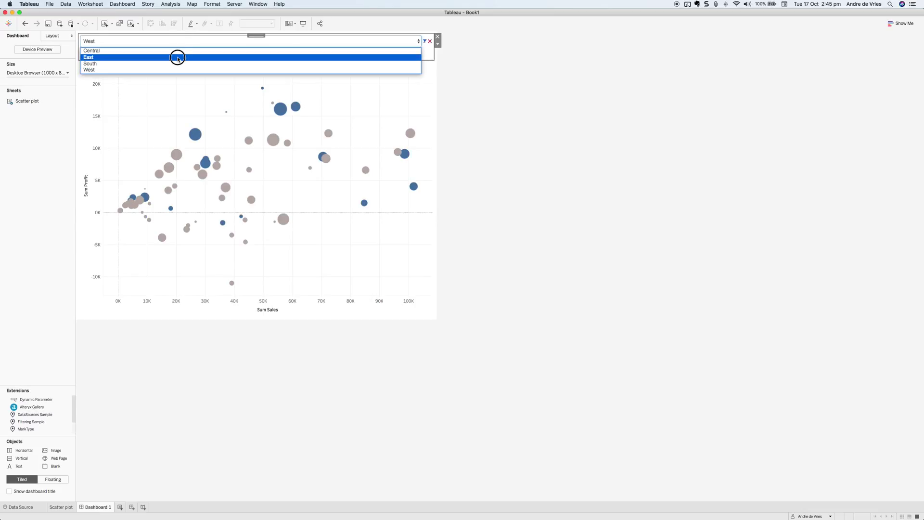
{"action": "left_click", "coordinate": [502, 116]}
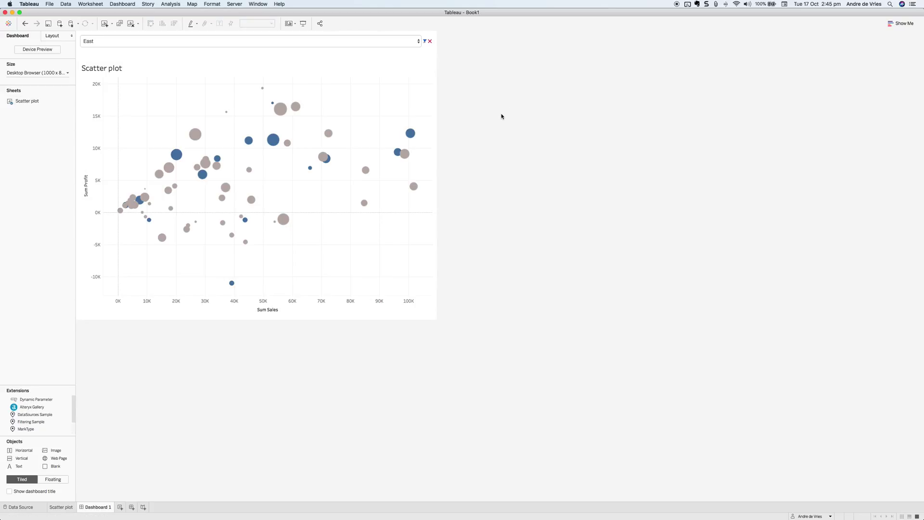